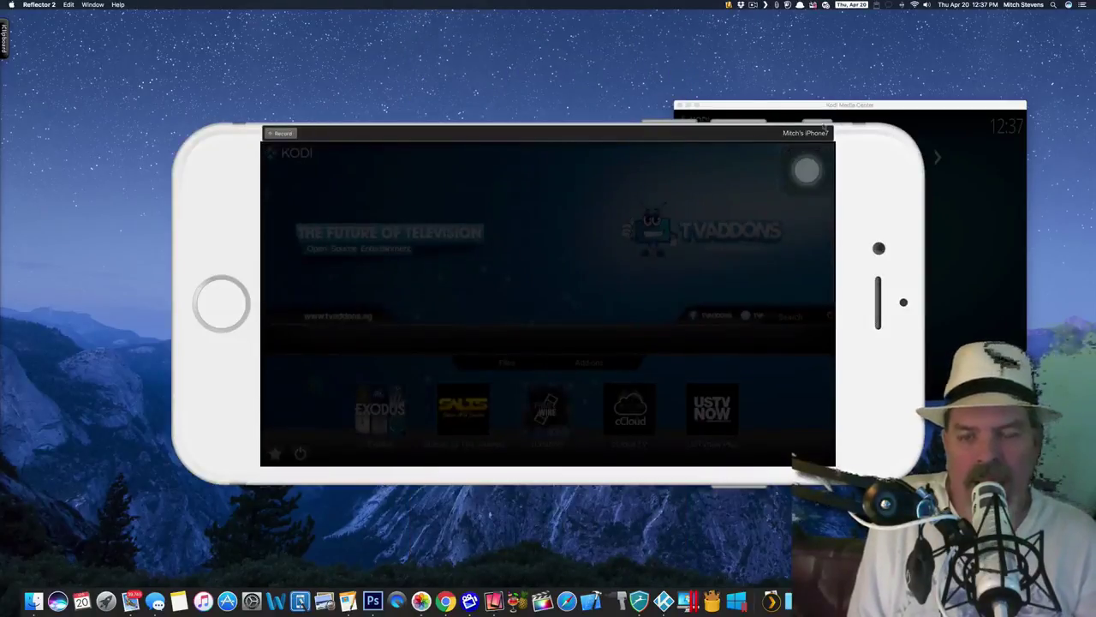
# Step: Shrink the Reflector iPhone mirror, move it to the top left, and bring Kodi to the front
pyautogui.moveTo(904, 137); pyautogui.dragTo(632, 345)
pyautogui.moveTo(639, 297); pyautogui.dragTo(561, 175)
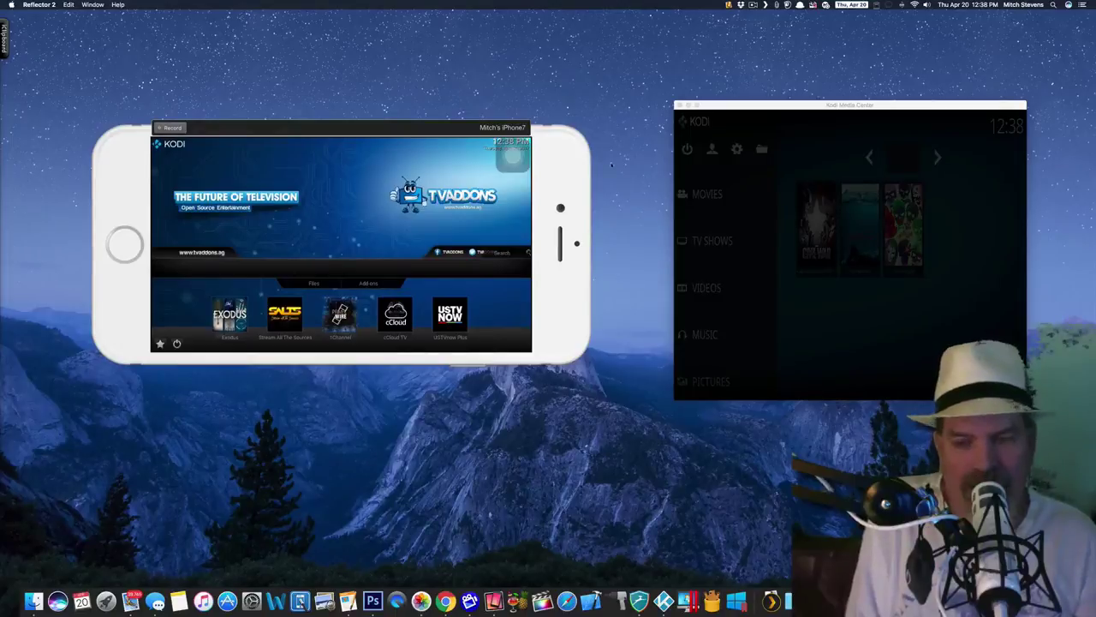
pyautogui.click(989, 218)
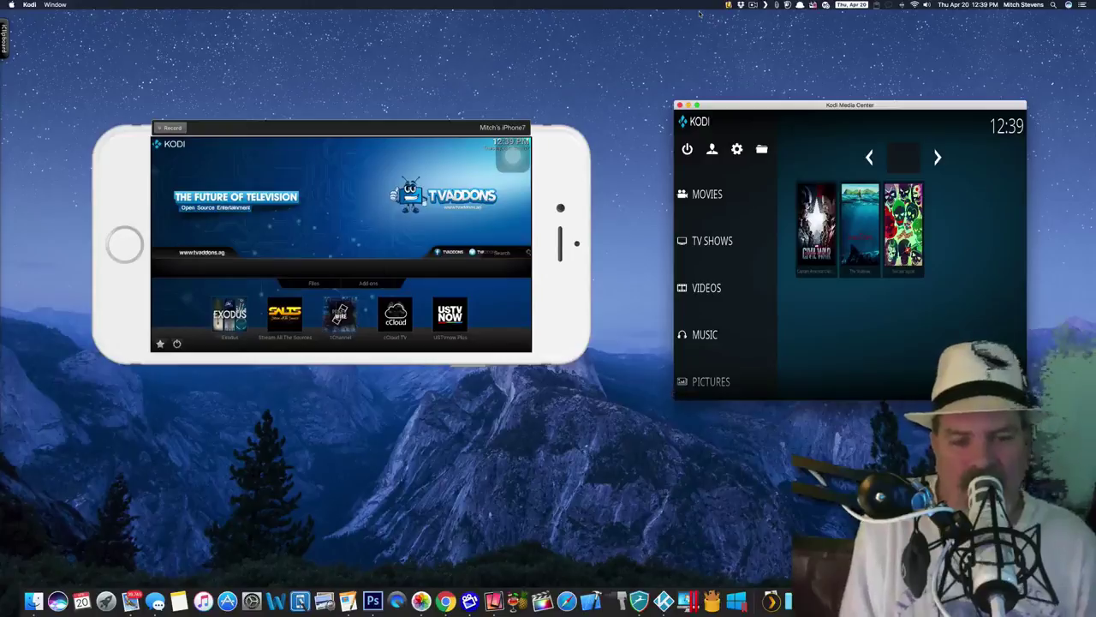
# Step: Switch Kodi to fullscreen and open its Settings screen from SYSTEM
pyautogui.click(741, 6)
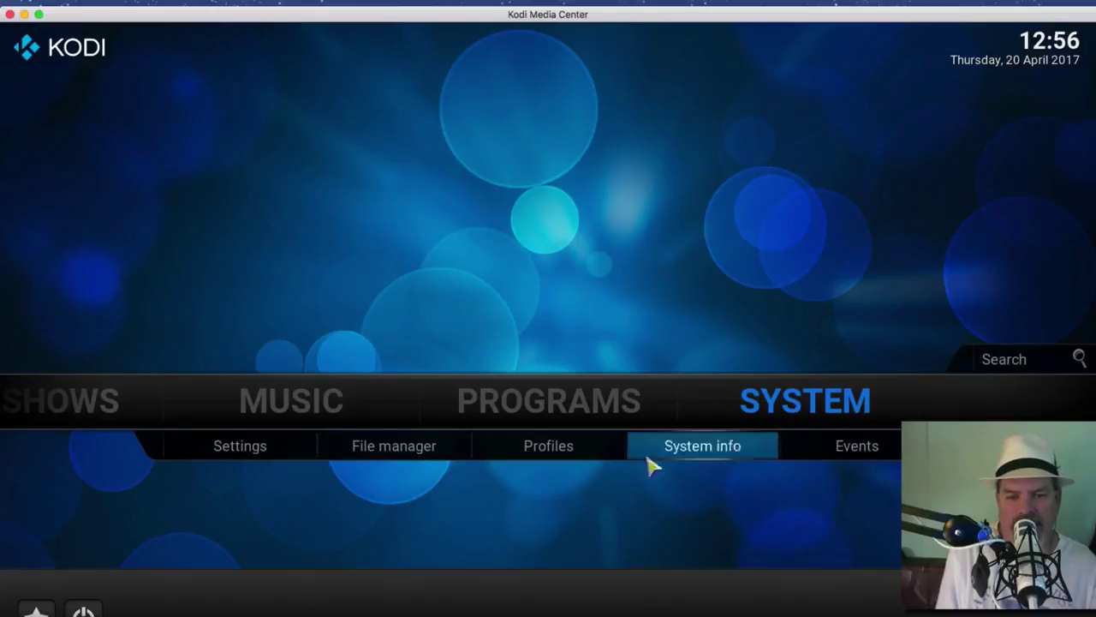
pyautogui.click(206, 456)
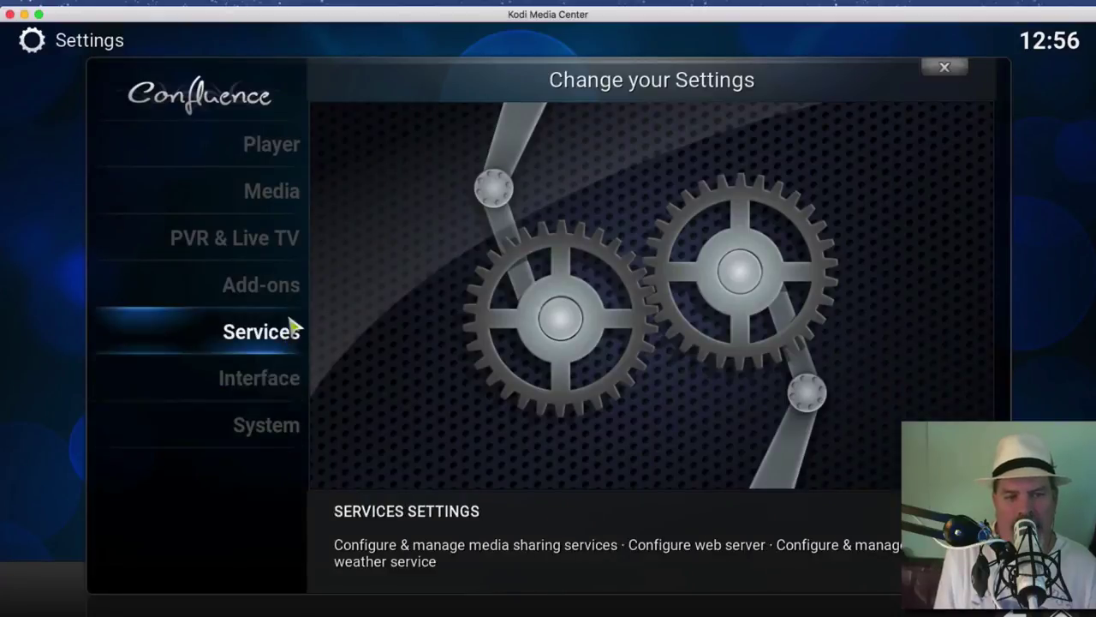
# Step: Browse downloadable skins under Interface > Skin > Get more, cancel to keep Confluence, and return home
pyautogui.click(270, 379)
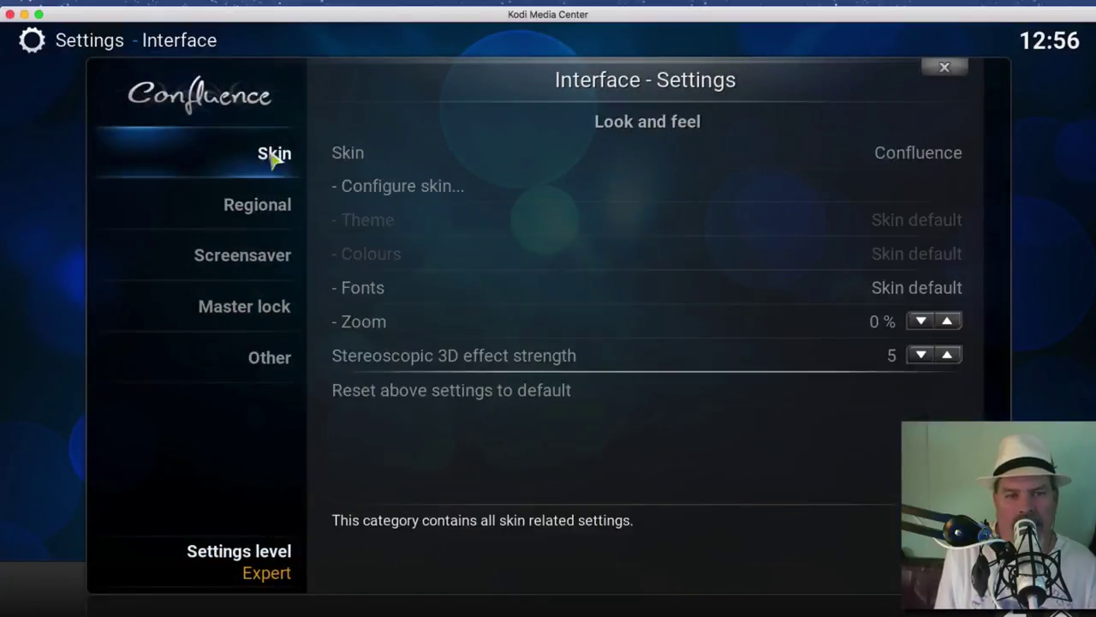
pyautogui.click(444, 155)
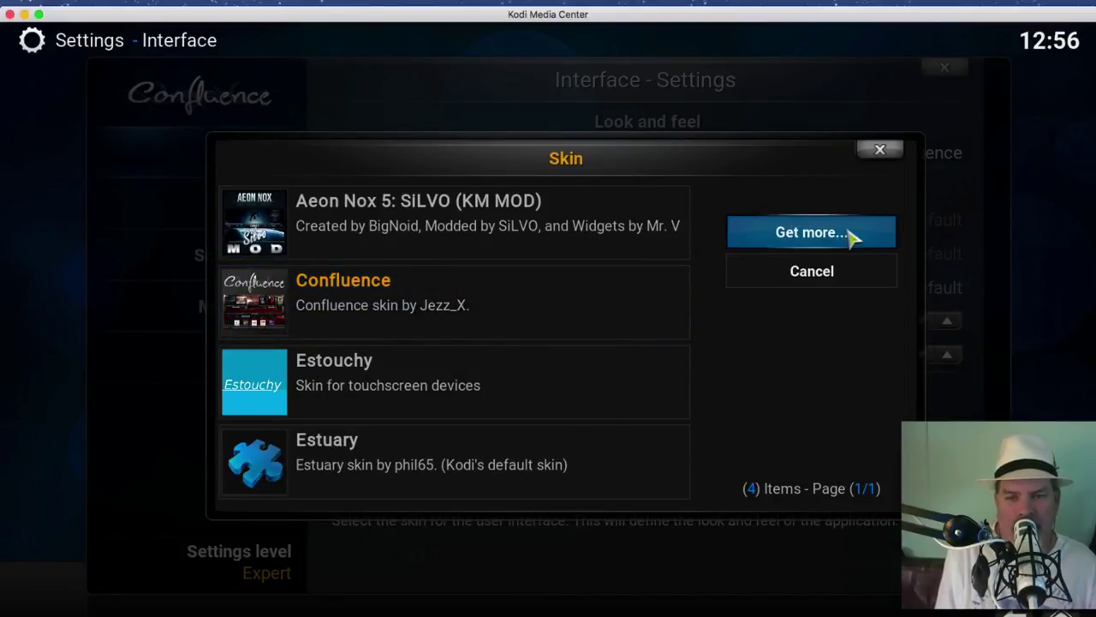
pyautogui.click(811, 232)
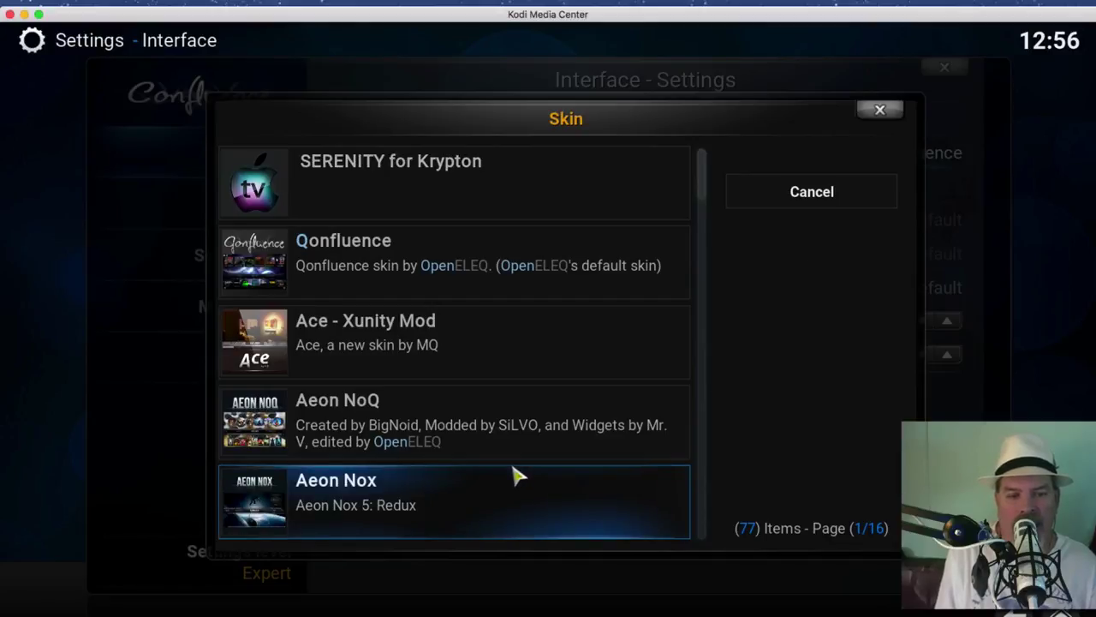
pyautogui.scroll(-6, 414, 510)
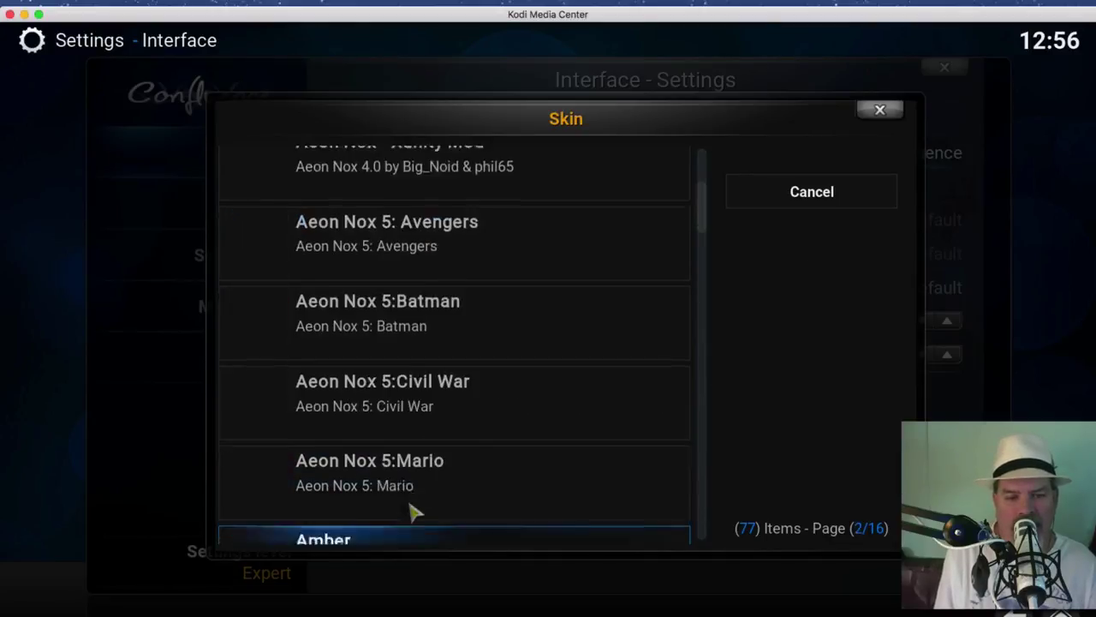
pyautogui.scroll(6, 411, 508)
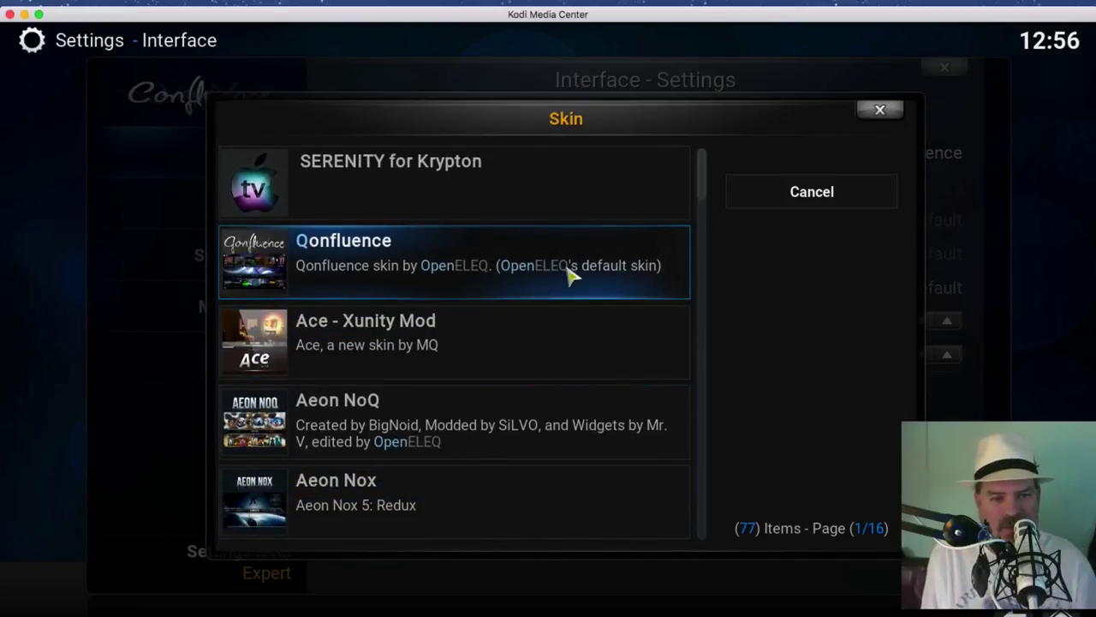
pyautogui.click(826, 193)
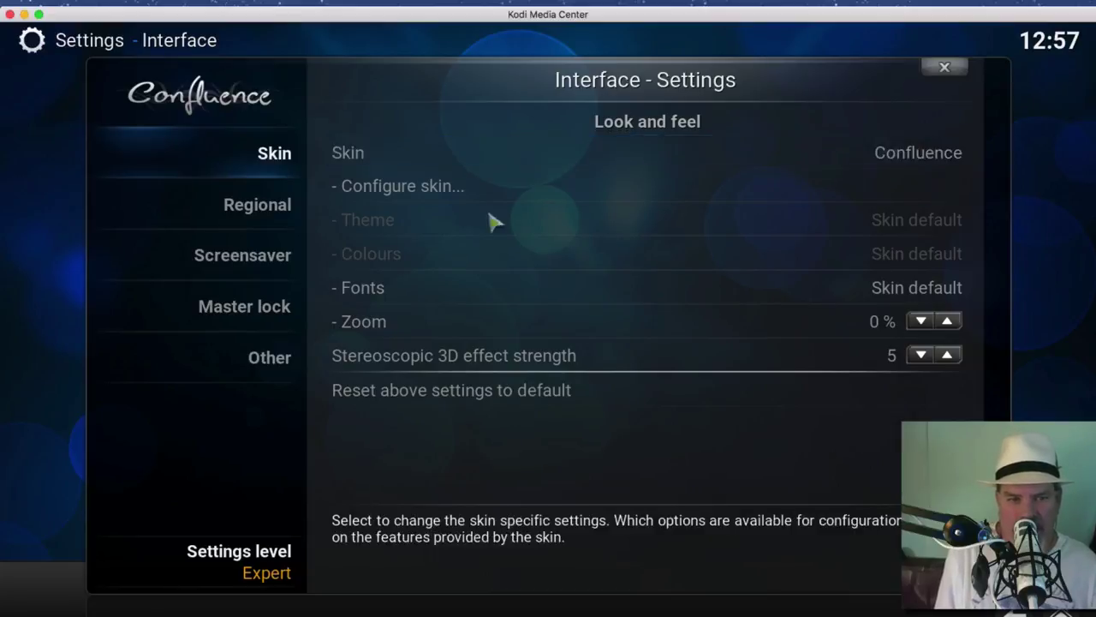
pyautogui.moveTo(245, 385)
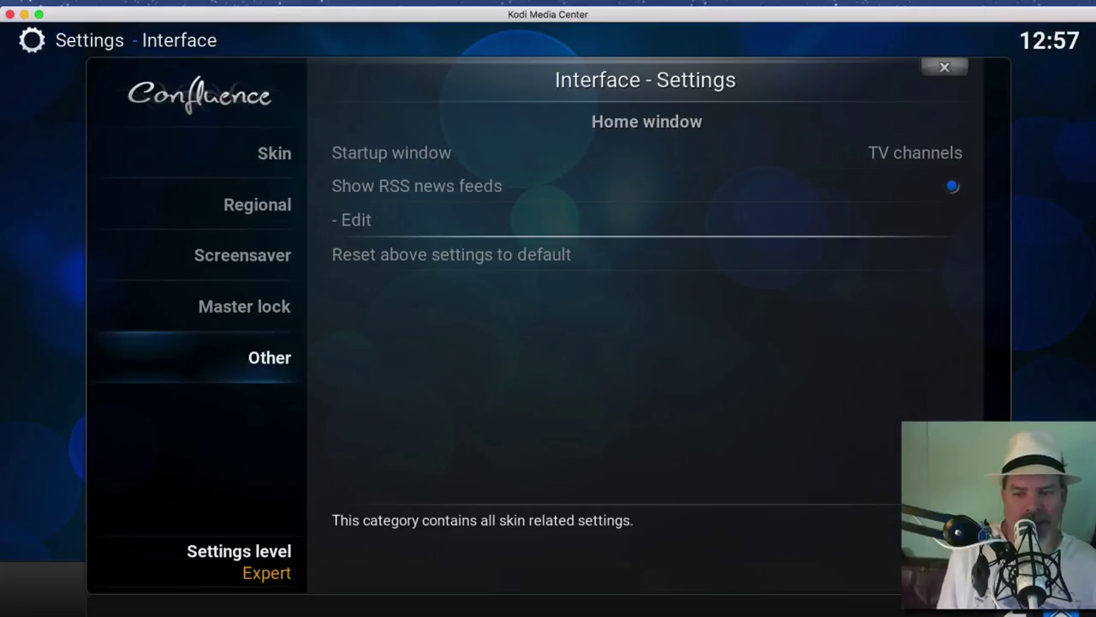
pyautogui.press('Escape')
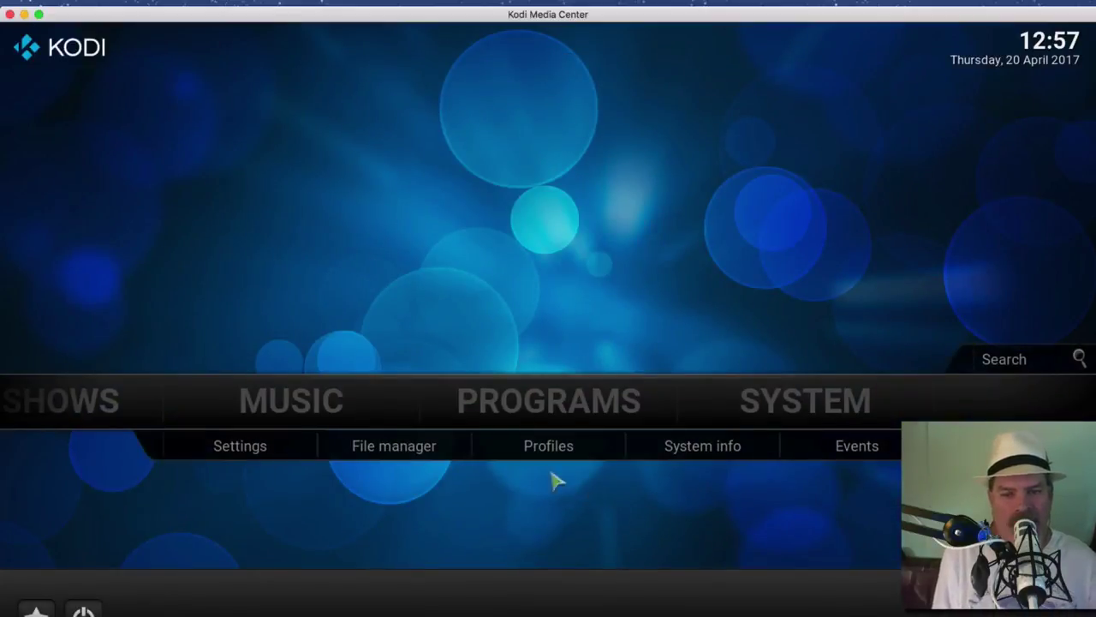
pyautogui.click(397, 452)
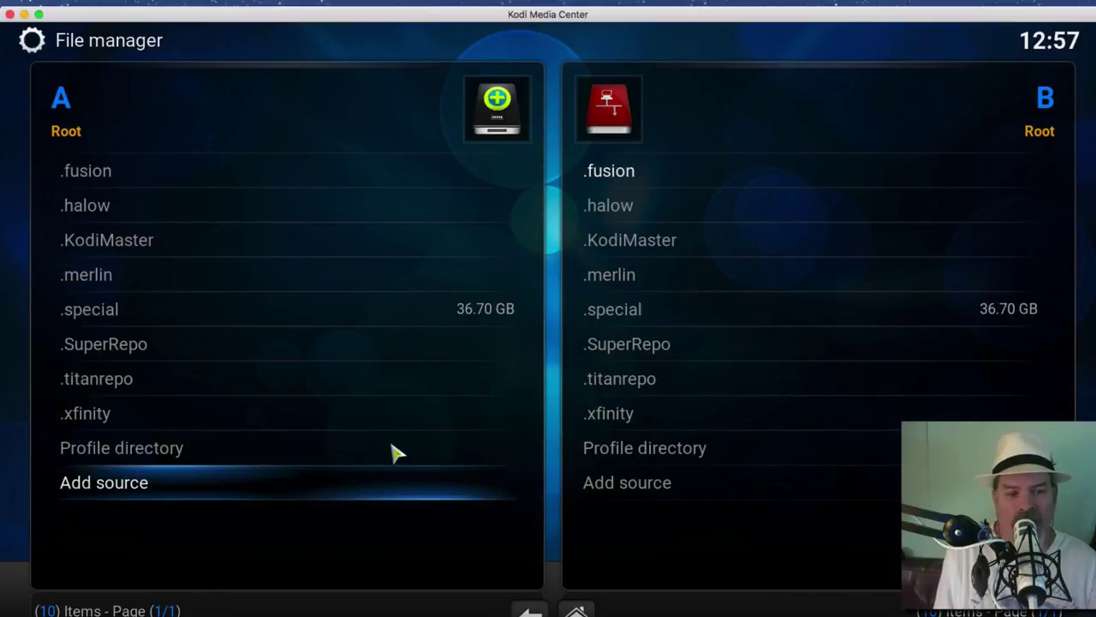
pyautogui.click(84, 486)
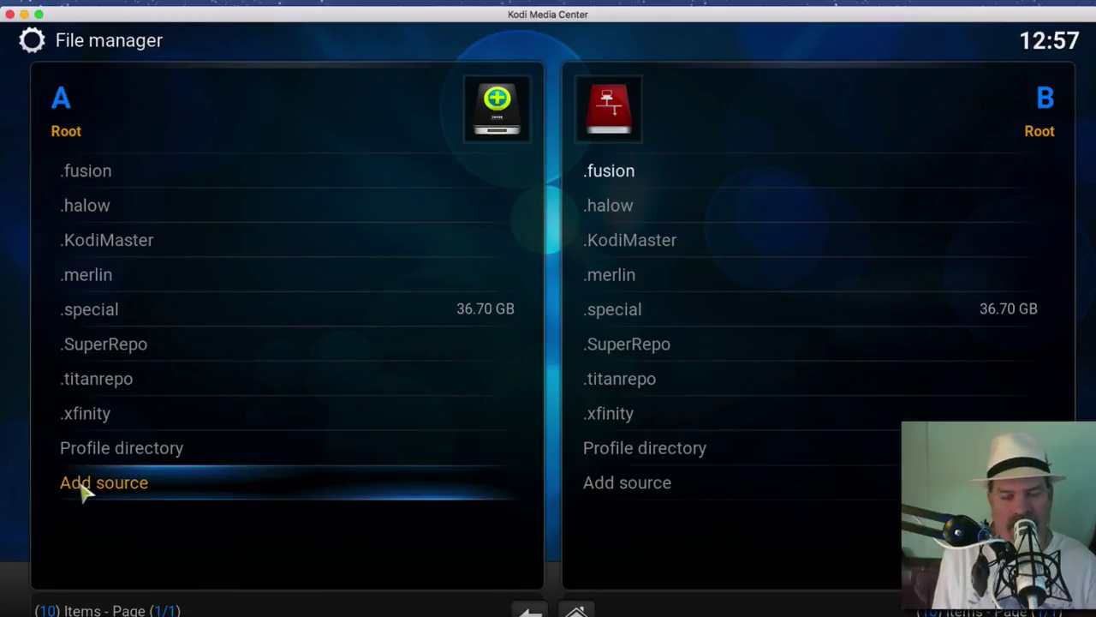
pyautogui.click(137, 490)
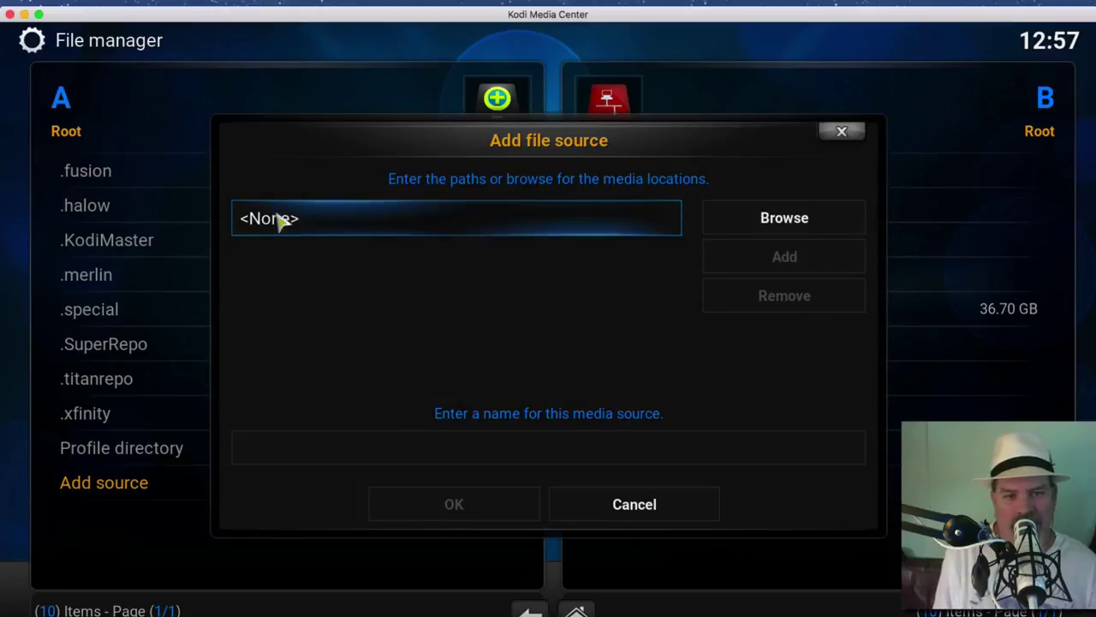
pyautogui.click(327, 231)
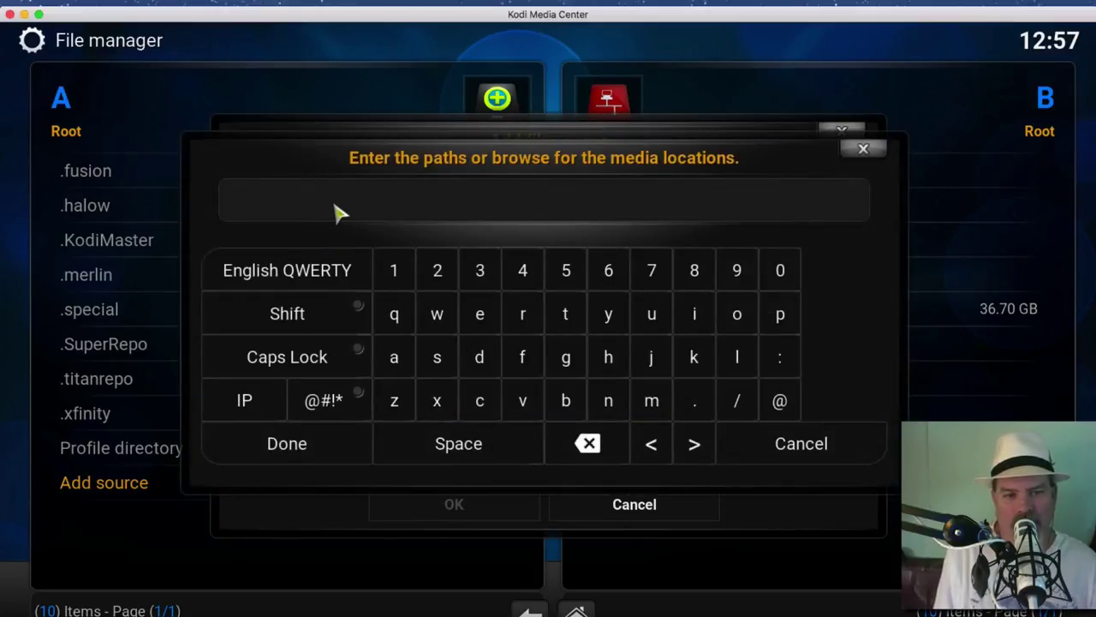
pyautogui.write('httt')
pyautogui.press('BackSpace')
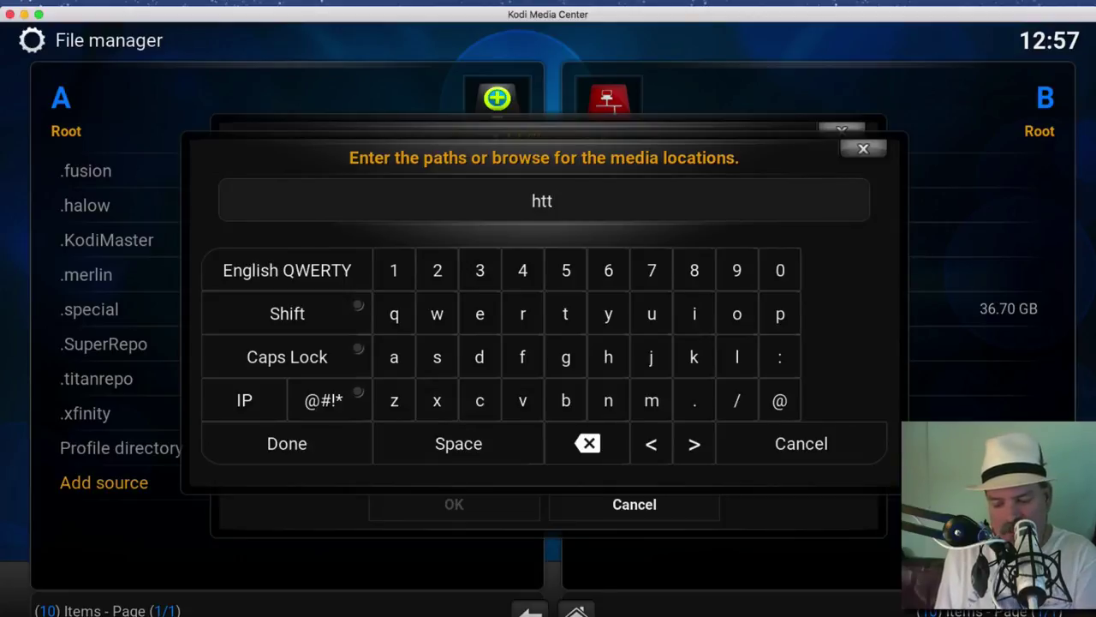
pyautogui.write('p://')
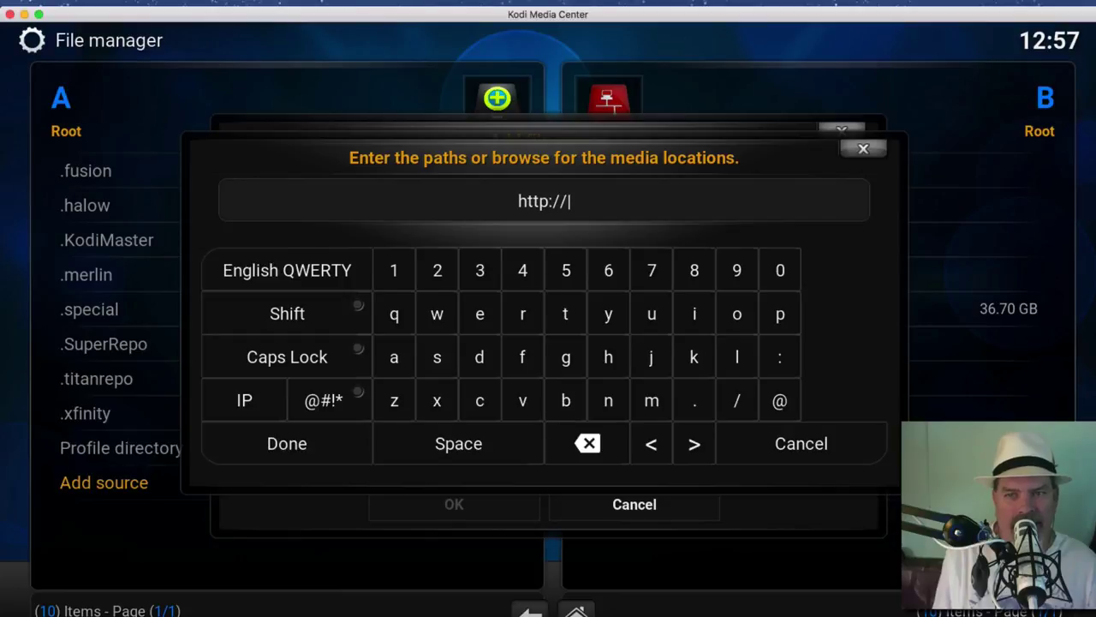
pyautogui.write('fusion.tvaddons.ag')
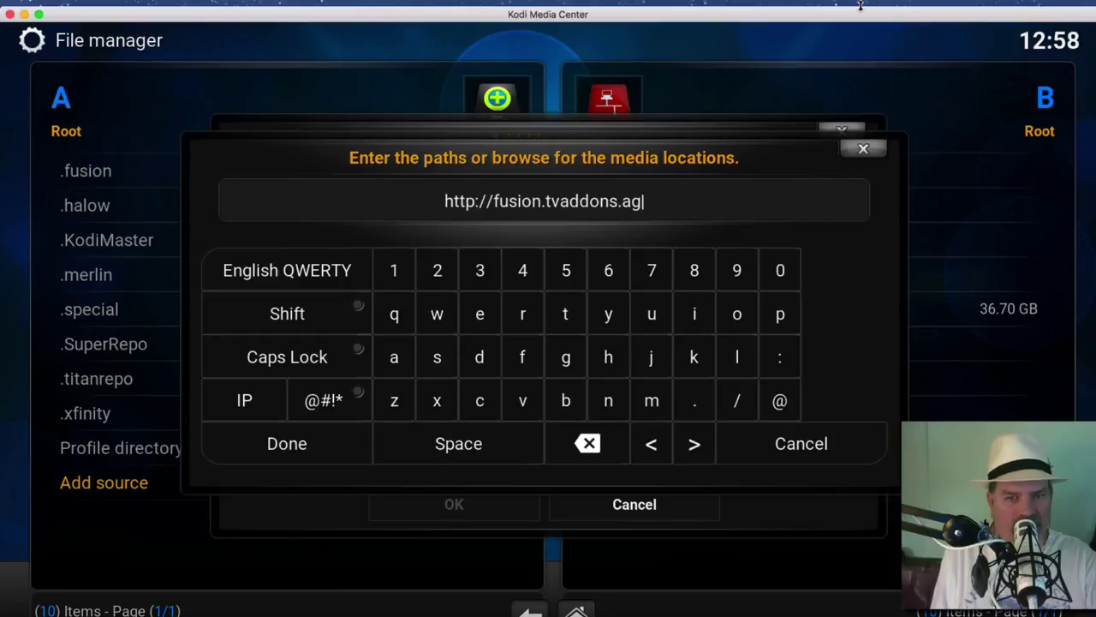
pyautogui.click(261, 447)
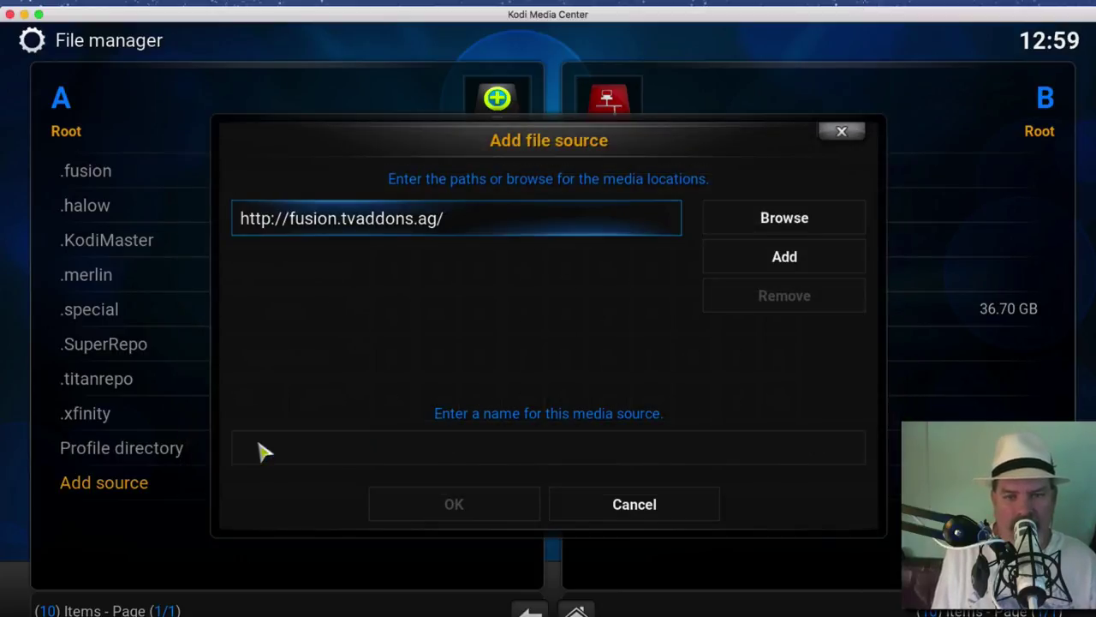
# Step: Name the source .fusion, then close the Add file source dialog with its X
pyautogui.click(560, 455)
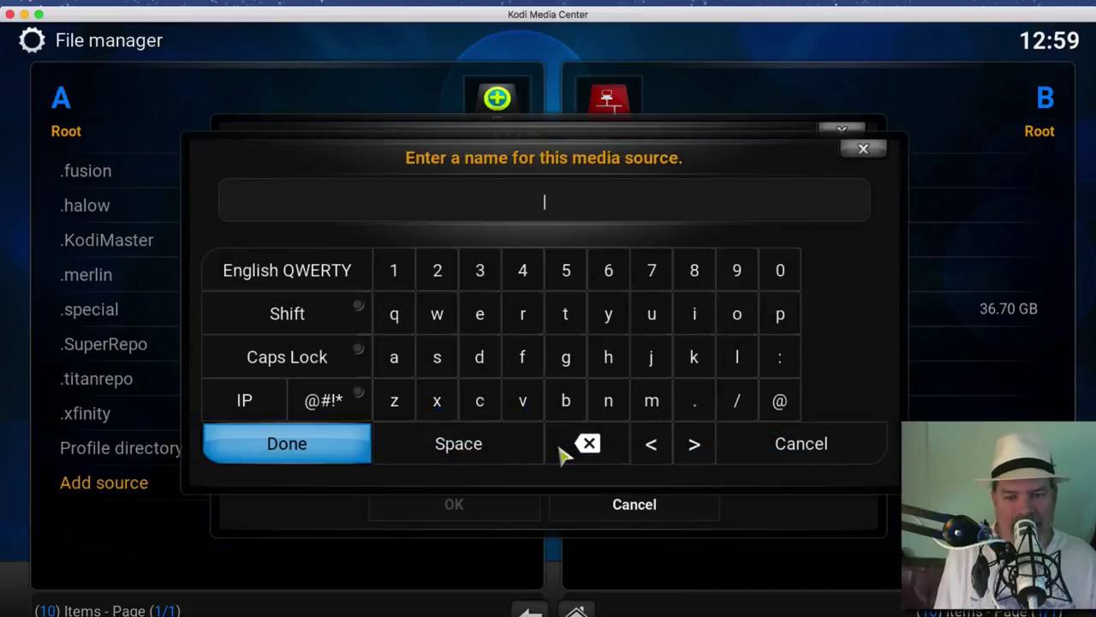
pyautogui.write('.')
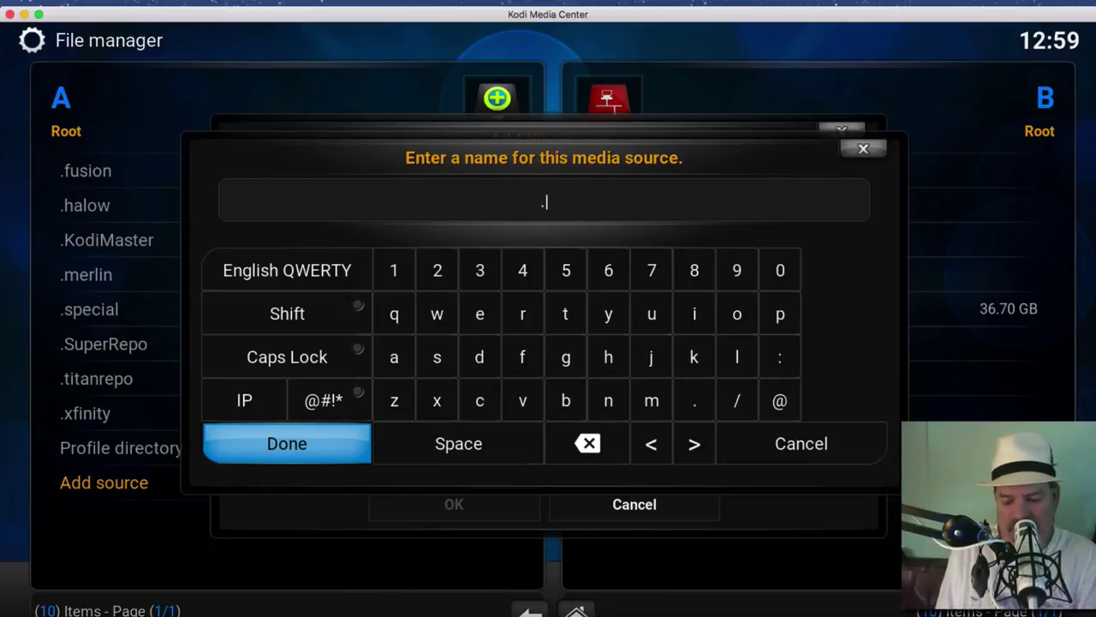
pyautogui.write('fusion')
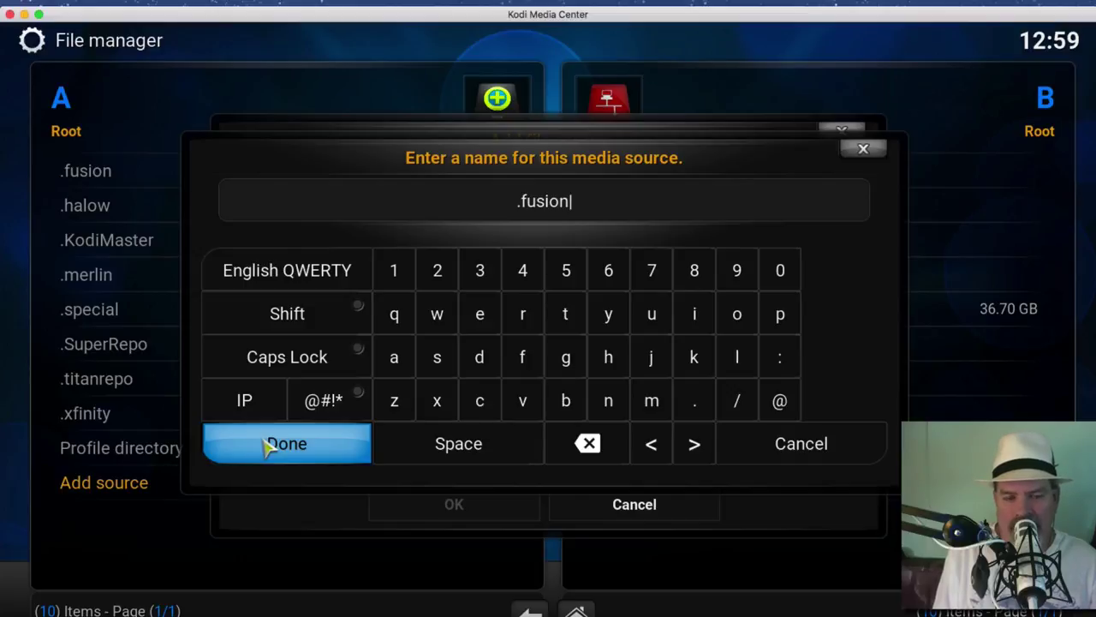
pyautogui.click(268, 444)
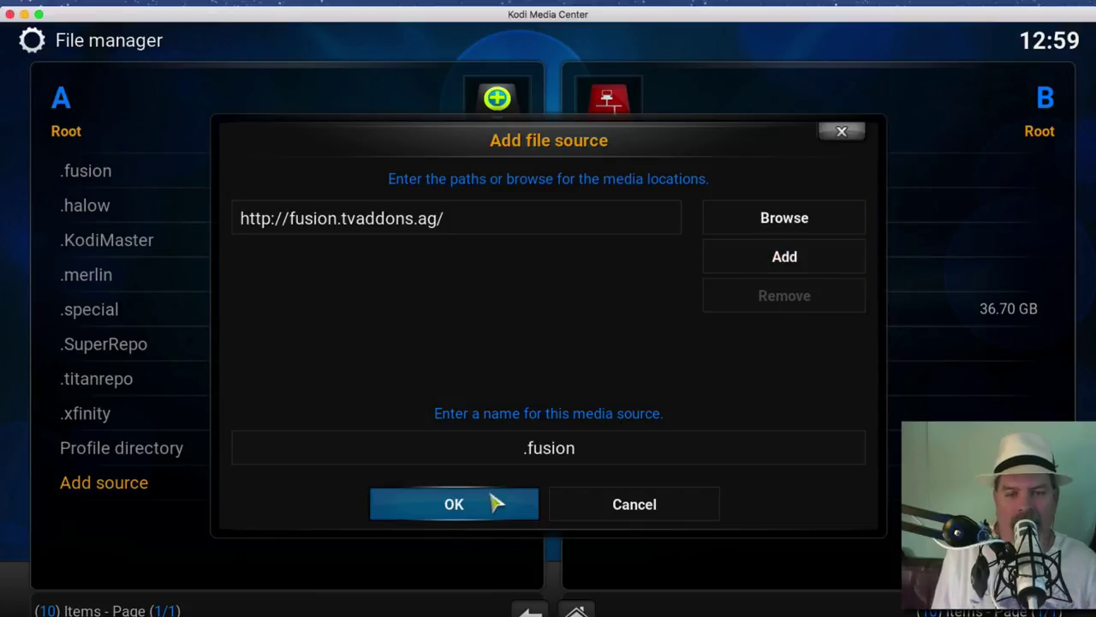
pyautogui.click(845, 133)
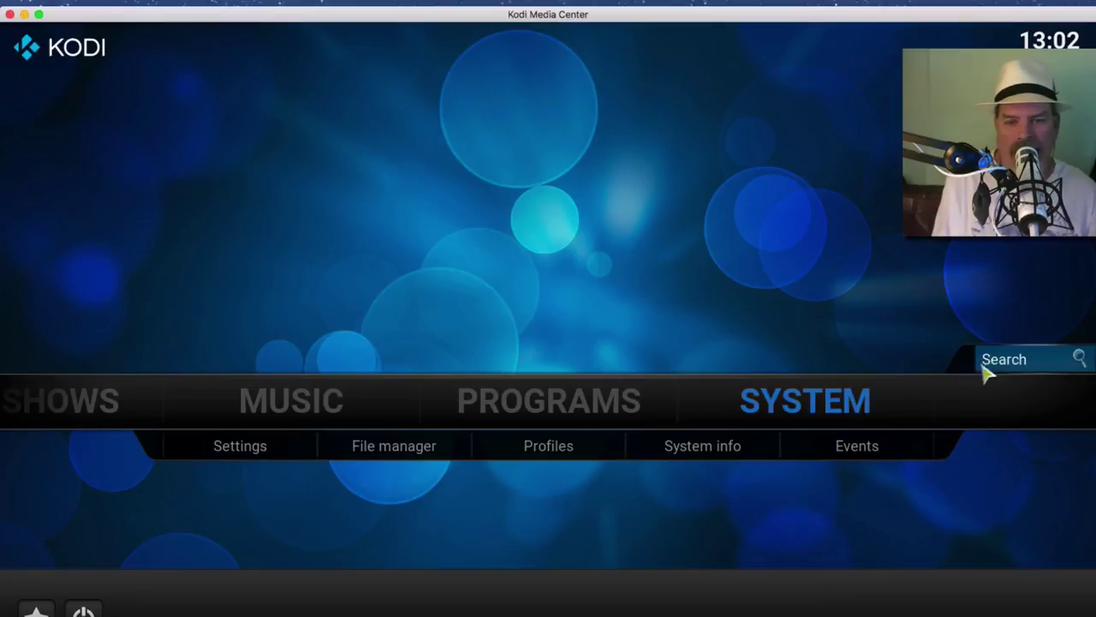
# Step: Open the file manager, back out, reopen it, and return to the home screen
pyautogui.click(392, 454)
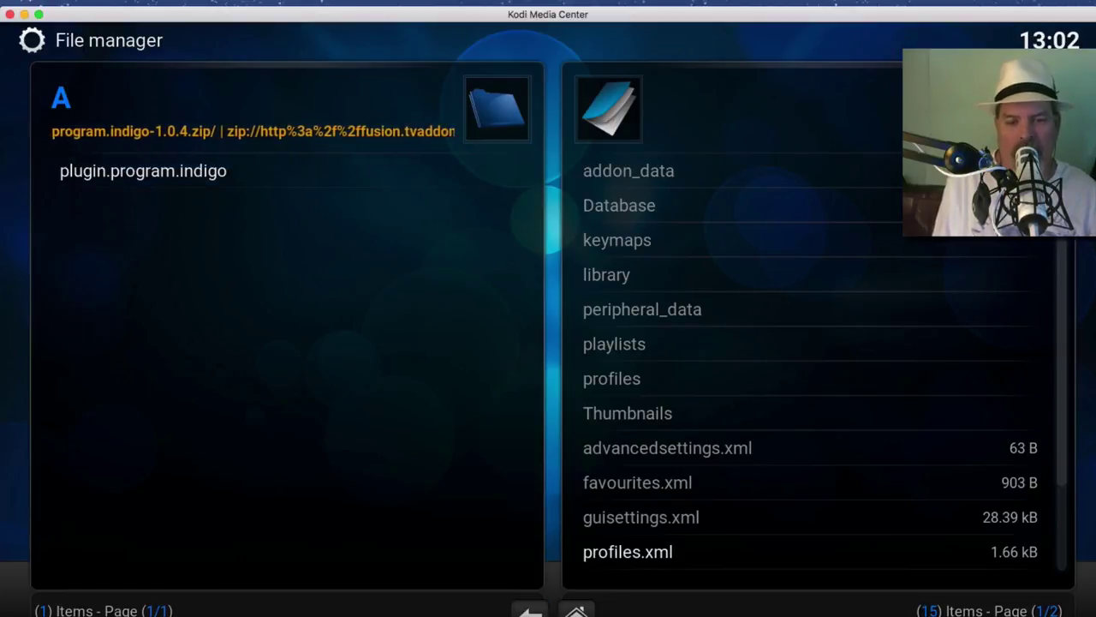
pyautogui.click(529, 610)
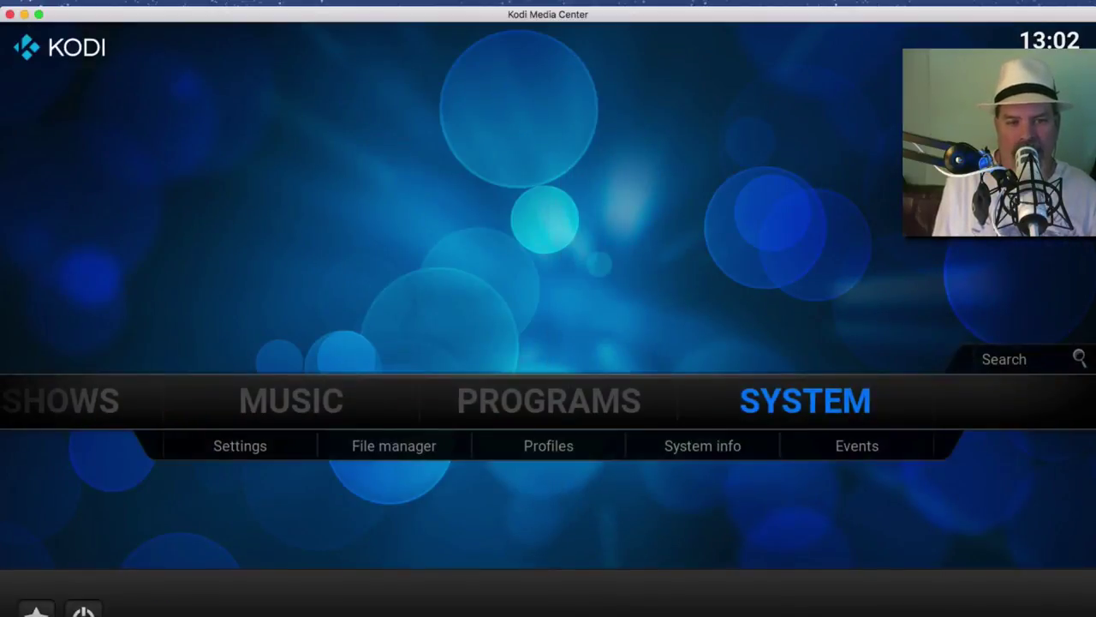
pyautogui.click(353, 456)
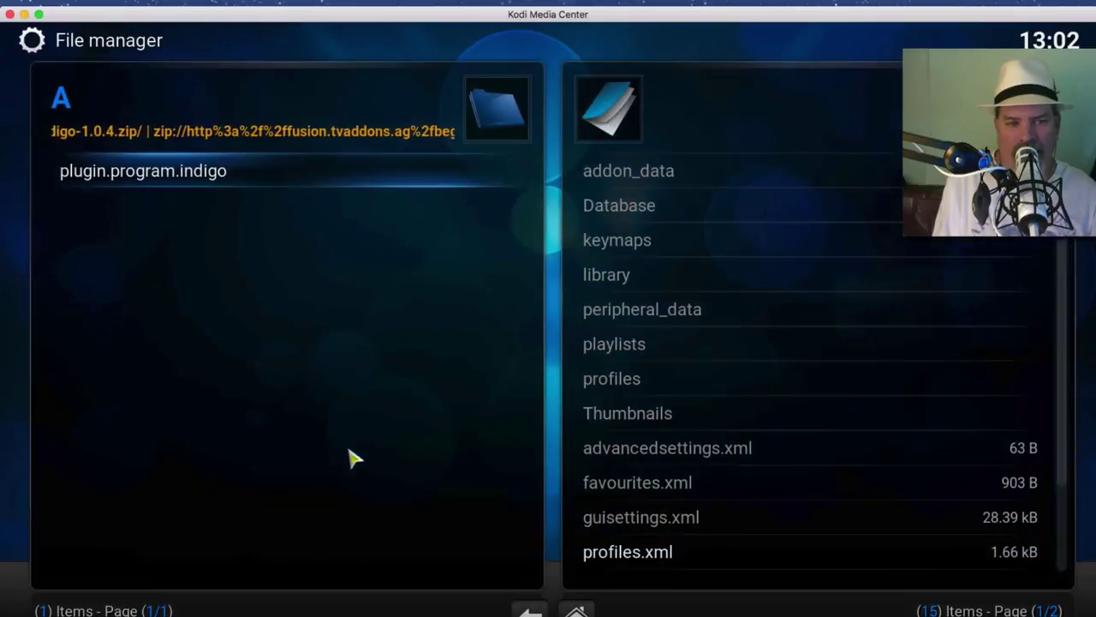
pyautogui.click(529, 610)
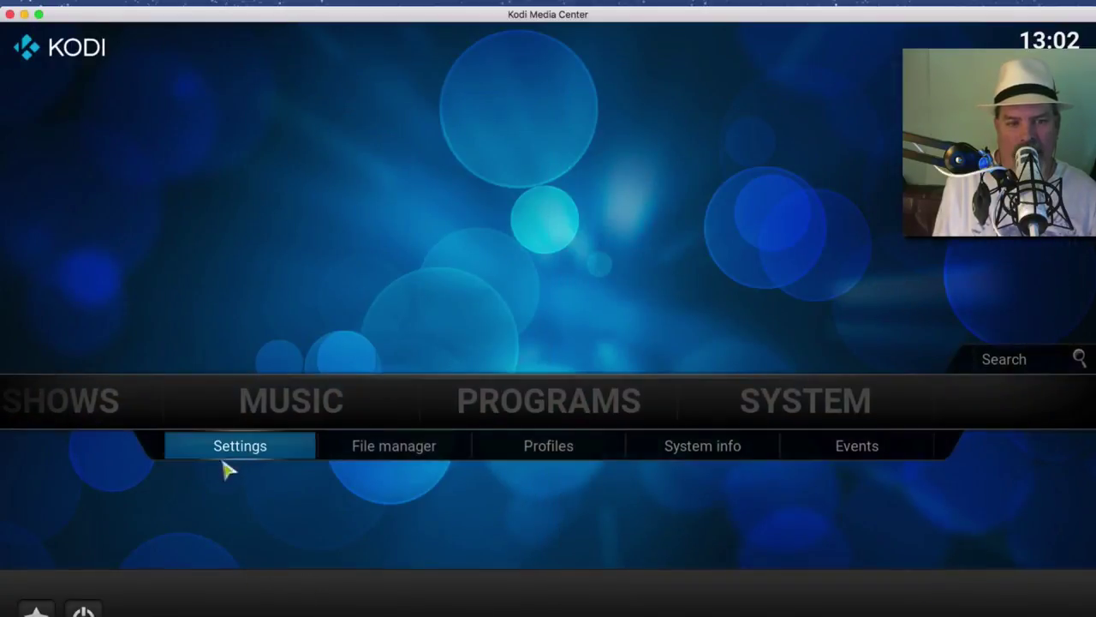
# Step: Install plugin.program.indigo-1.0.4.zip from .fusion > begin-here via Add-ons > Install from zip file
pyautogui.click(248, 455)
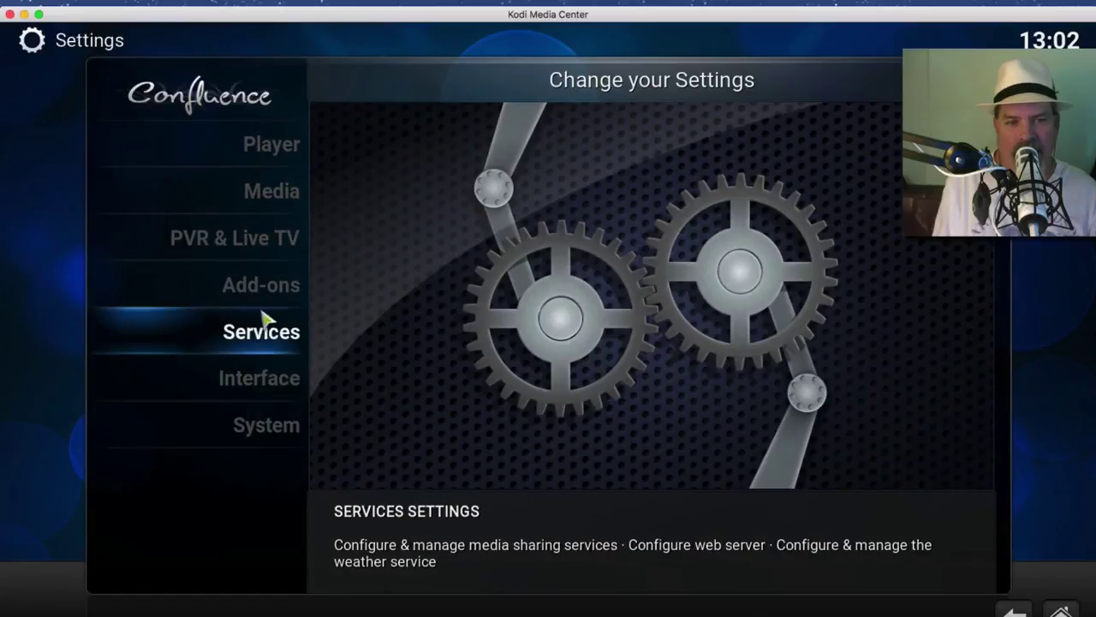
pyautogui.click(278, 290)
pyautogui.click(155, 225)
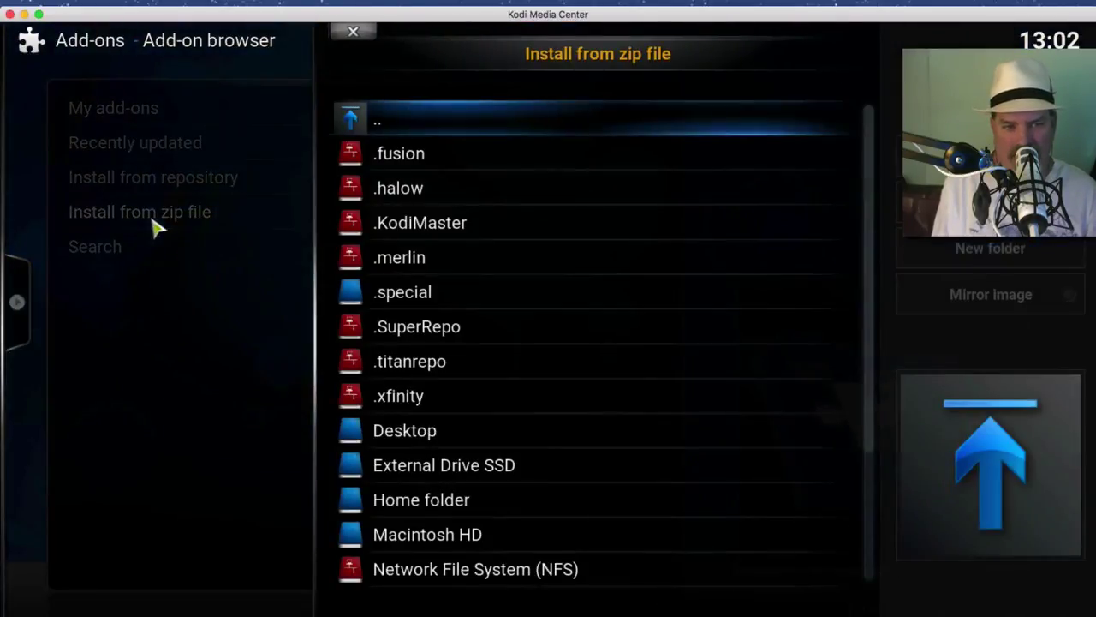
pyautogui.click(575, 163)
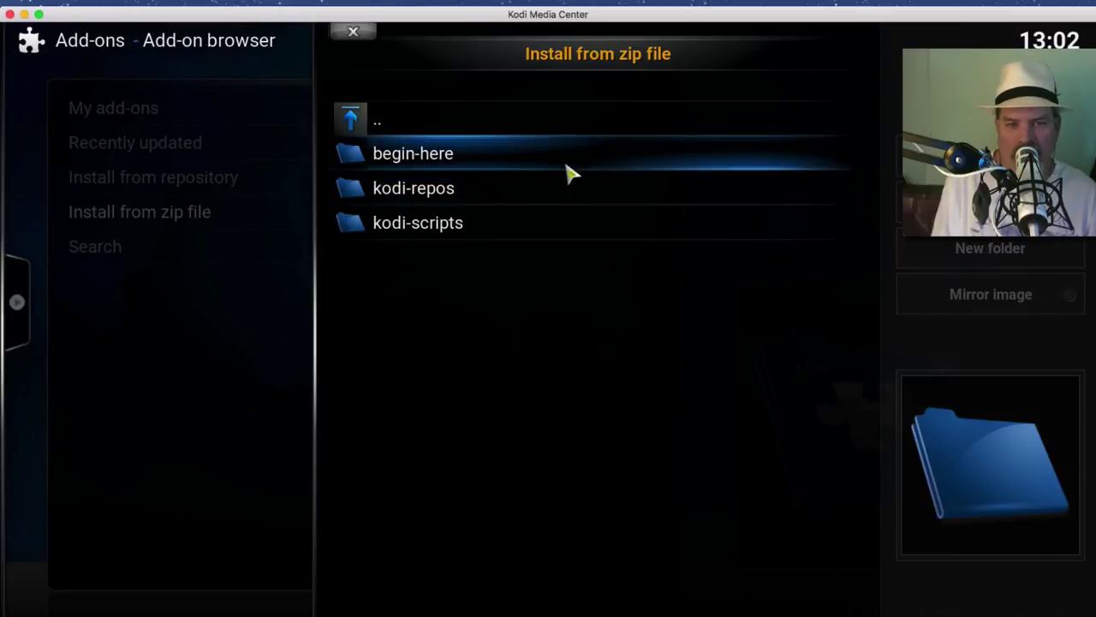
pyautogui.click(569, 172)
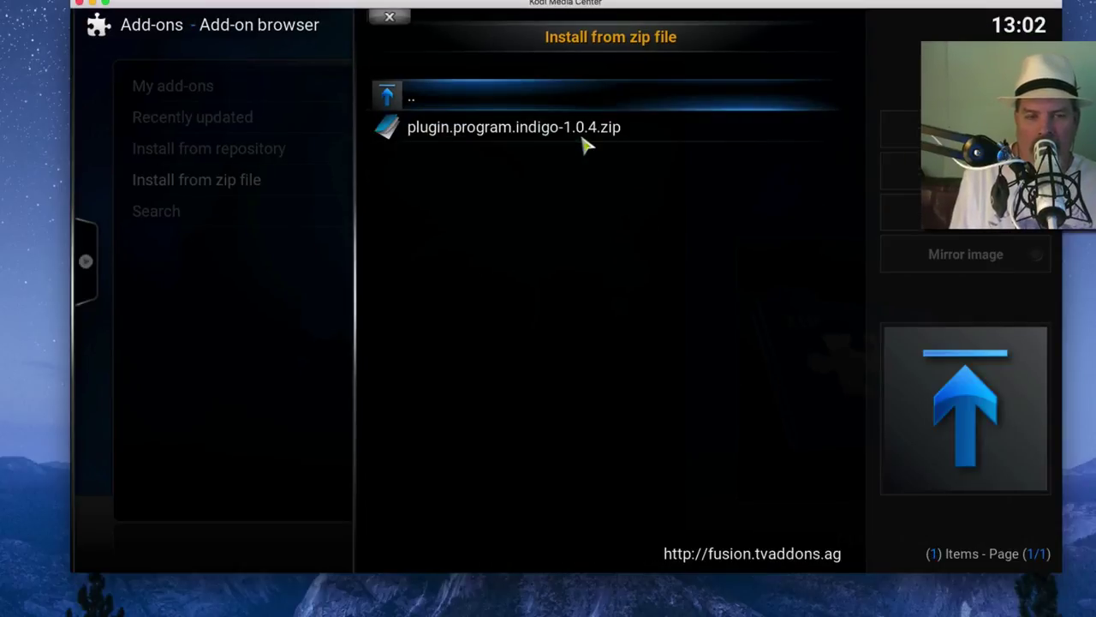
pyautogui.click(708, 133)
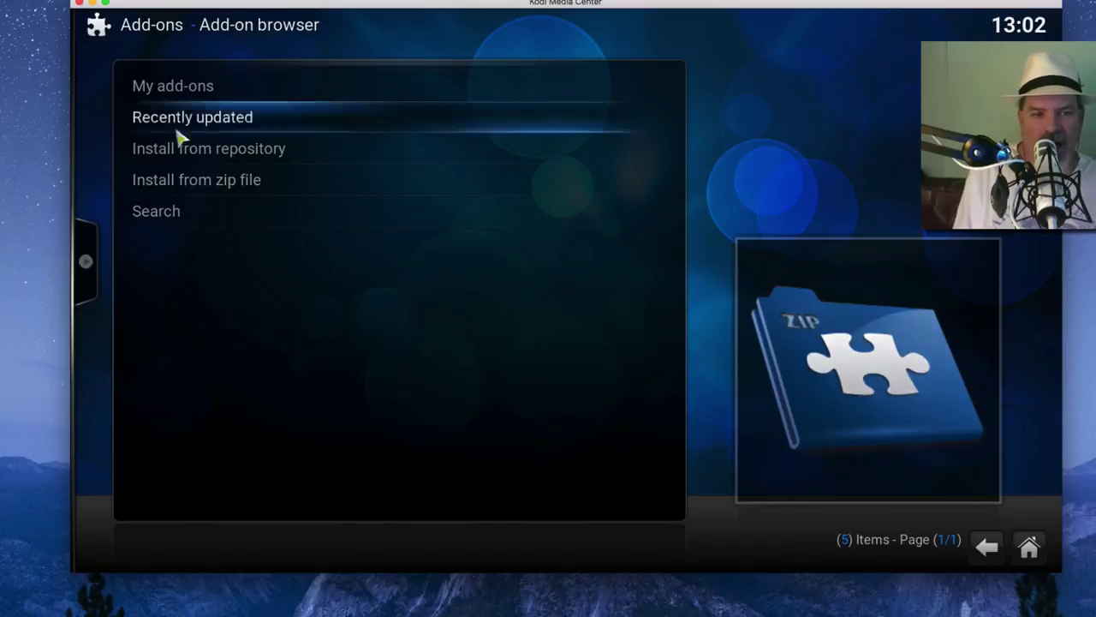
pyautogui.click(336, 194)
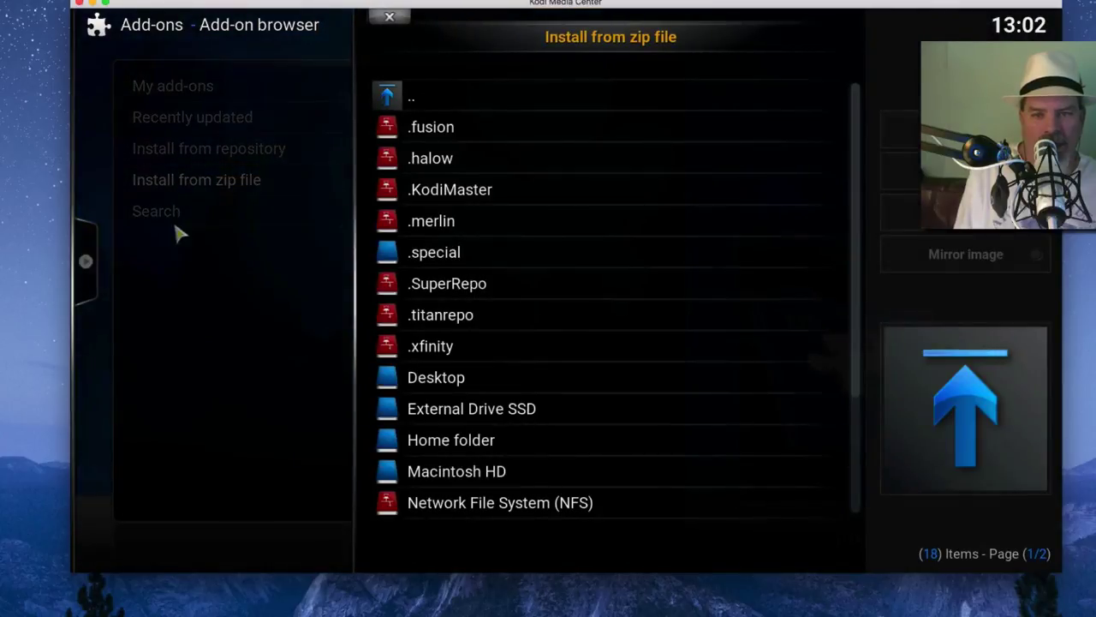
pyautogui.click(702, 141)
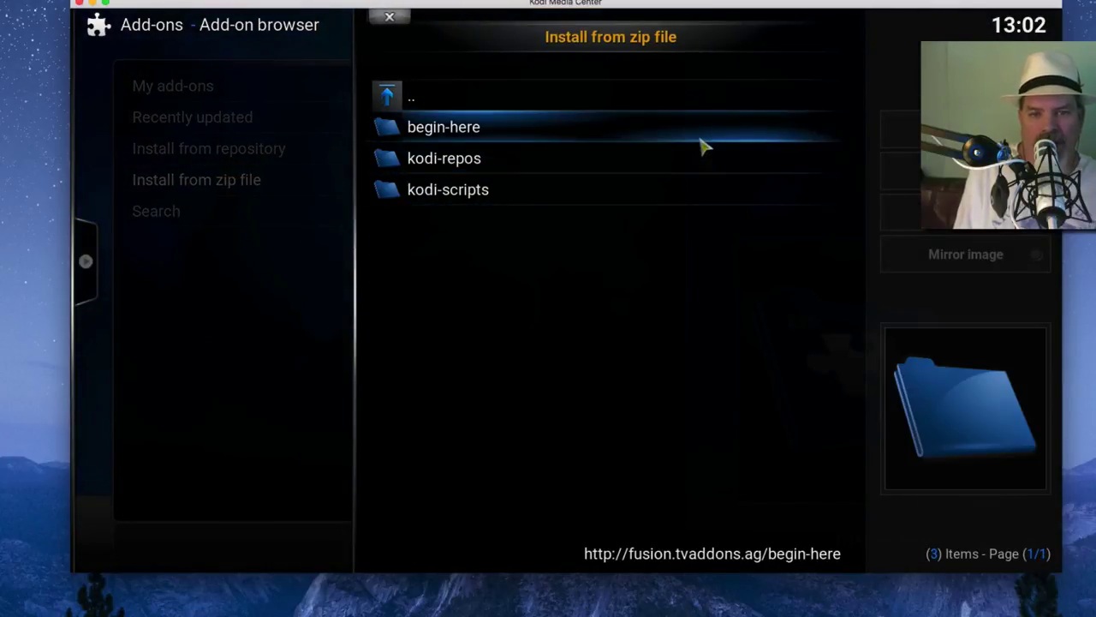
pyautogui.click(702, 147)
pyautogui.click(704, 147)
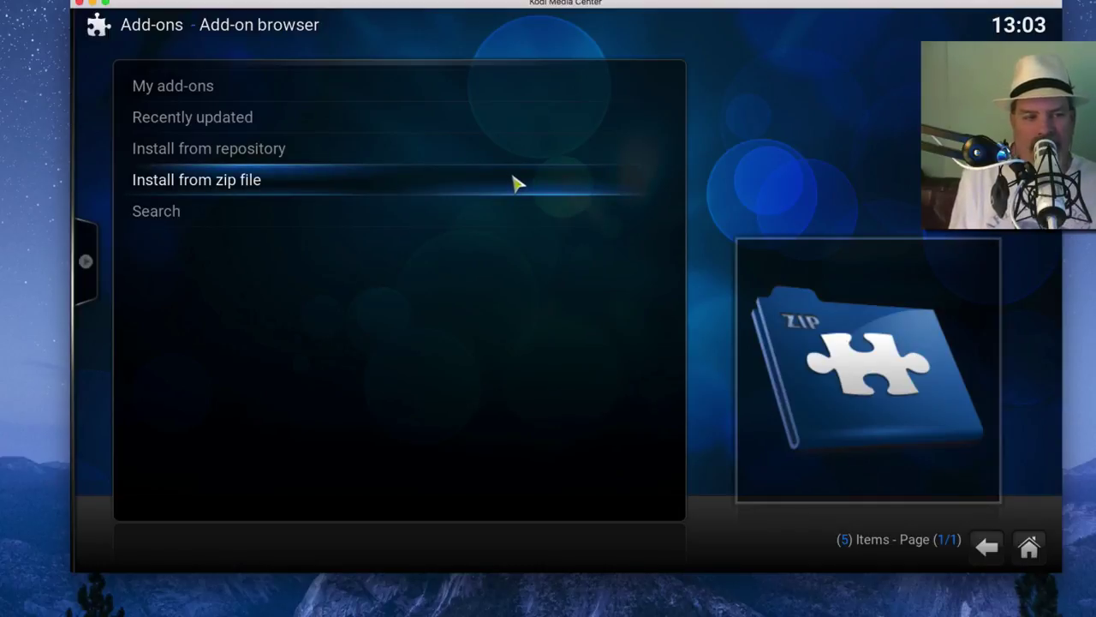
# Step: Check the My add-ons categories, then go back to the Kodi home screen
pyautogui.click(440, 89)
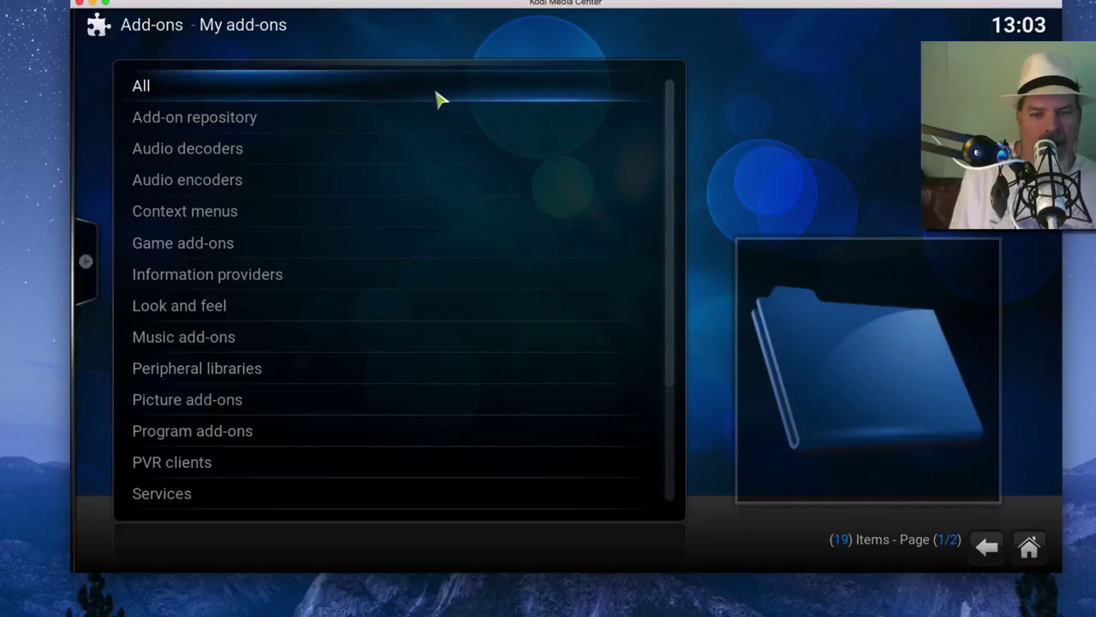
pyautogui.click(998, 561)
pyautogui.click(998, 561)
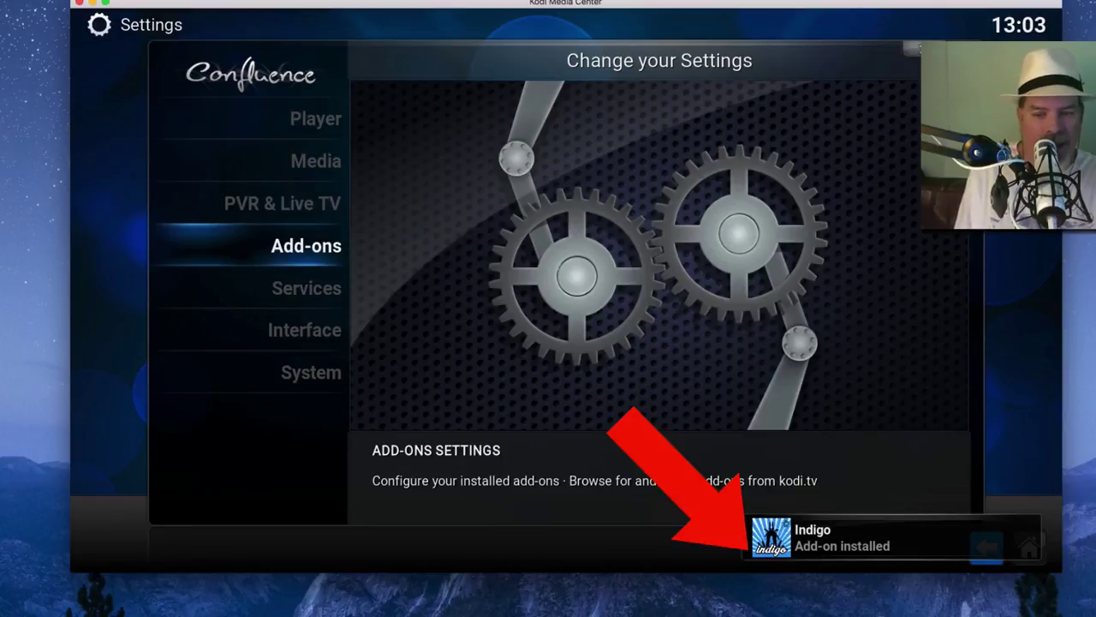
pyautogui.click(985, 550)
# Step: Open VIDEOS > Add-ons, scroll down, and launch Indigo
pyautogui.moveTo(429, 391)
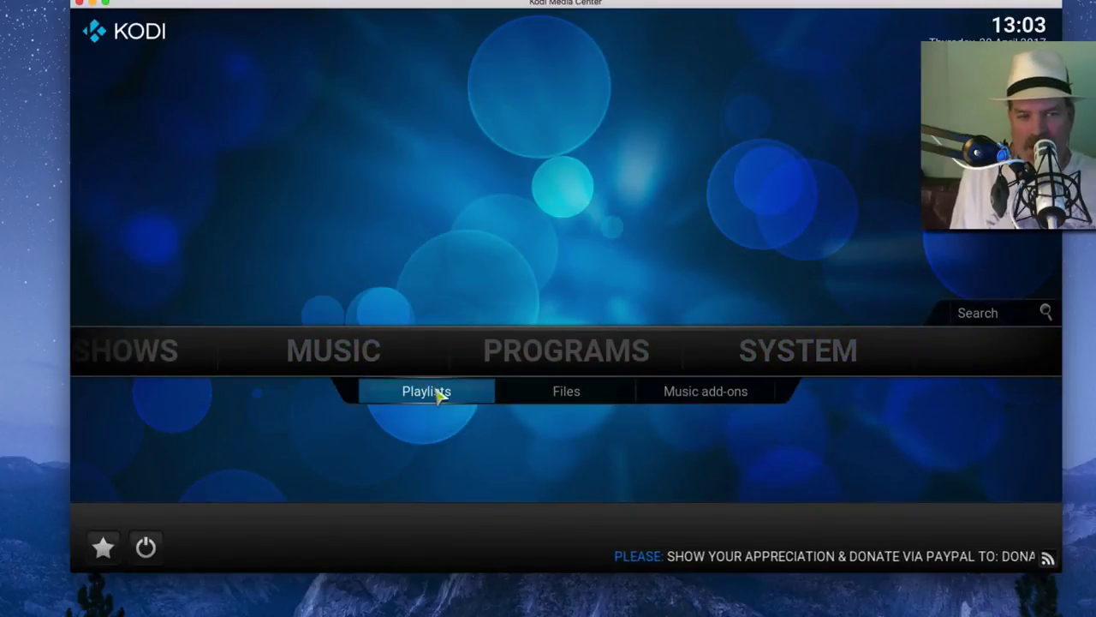
pyautogui.moveTo(824, 374)
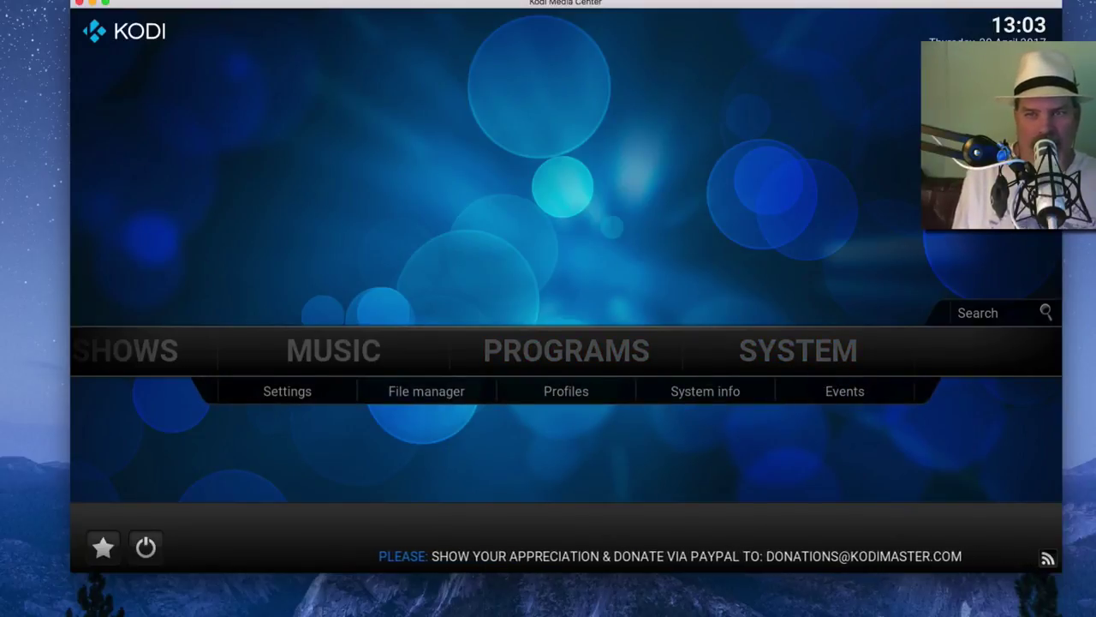
pyautogui.click(848, 0)
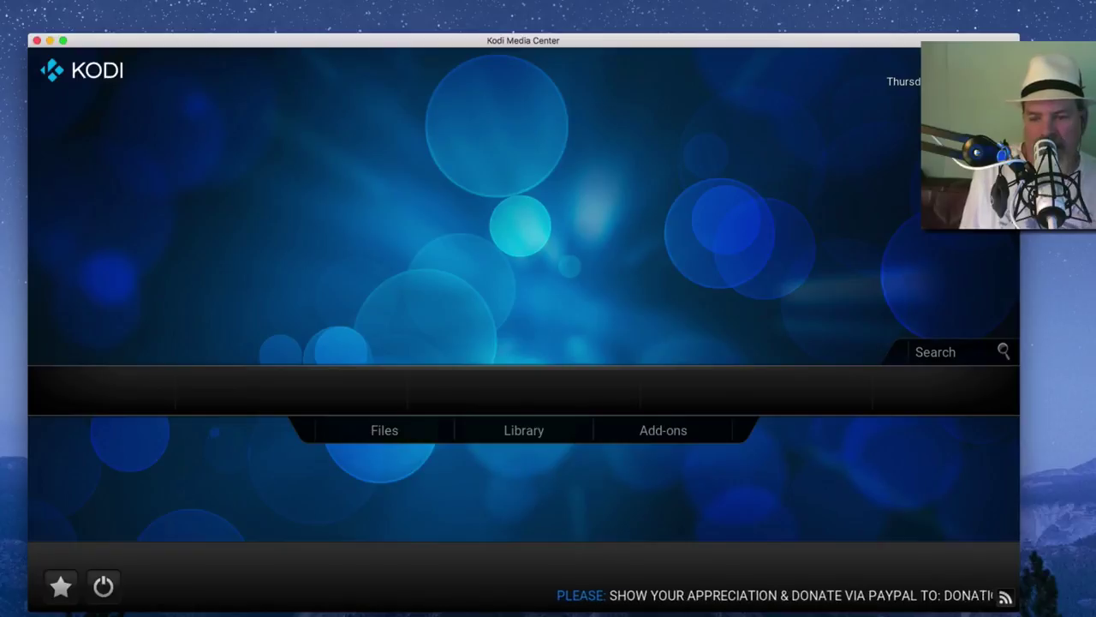
pyautogui.moveTo(699, 409)
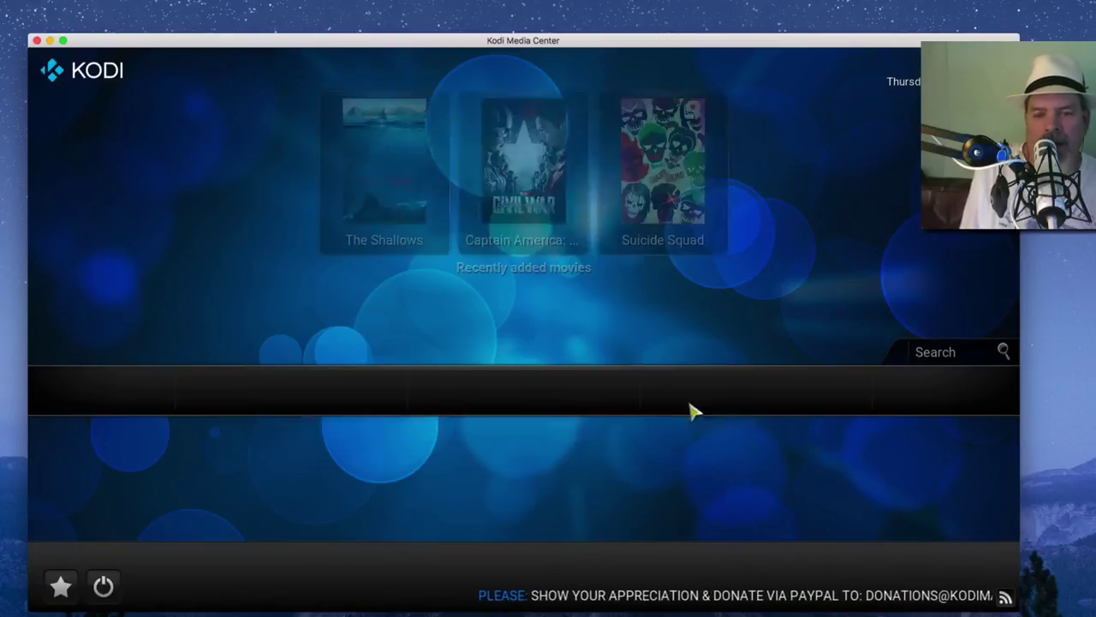
pyautogui.moveTo(600, 391)
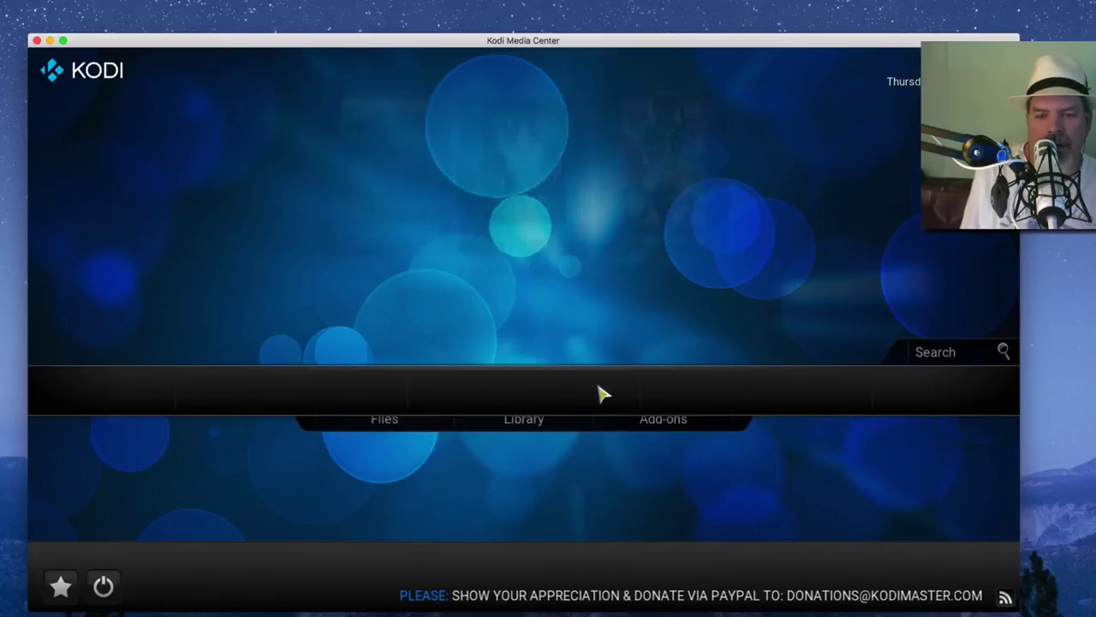
pyautogui.click(664, 437)
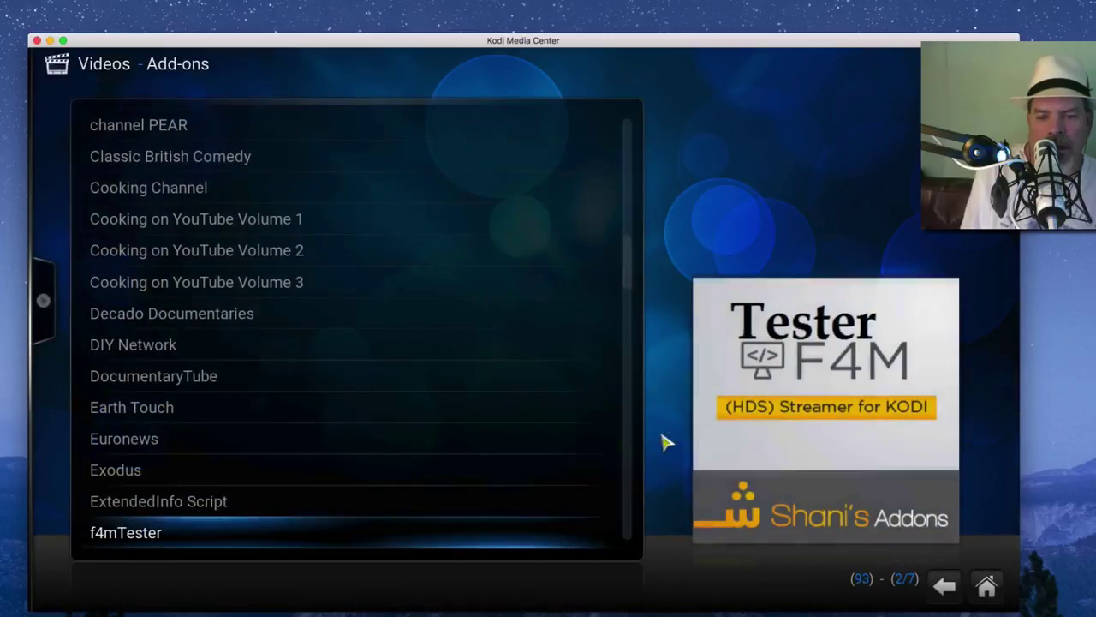
pyautogui.scroll(-15, 190, 439)
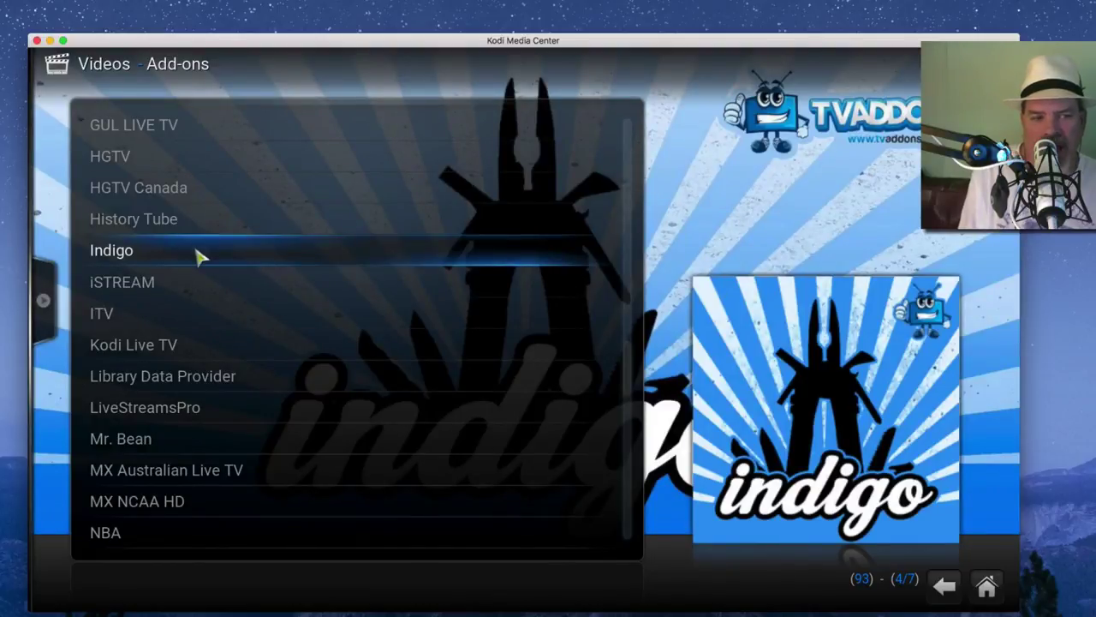
pyautogui.click(199, 256)
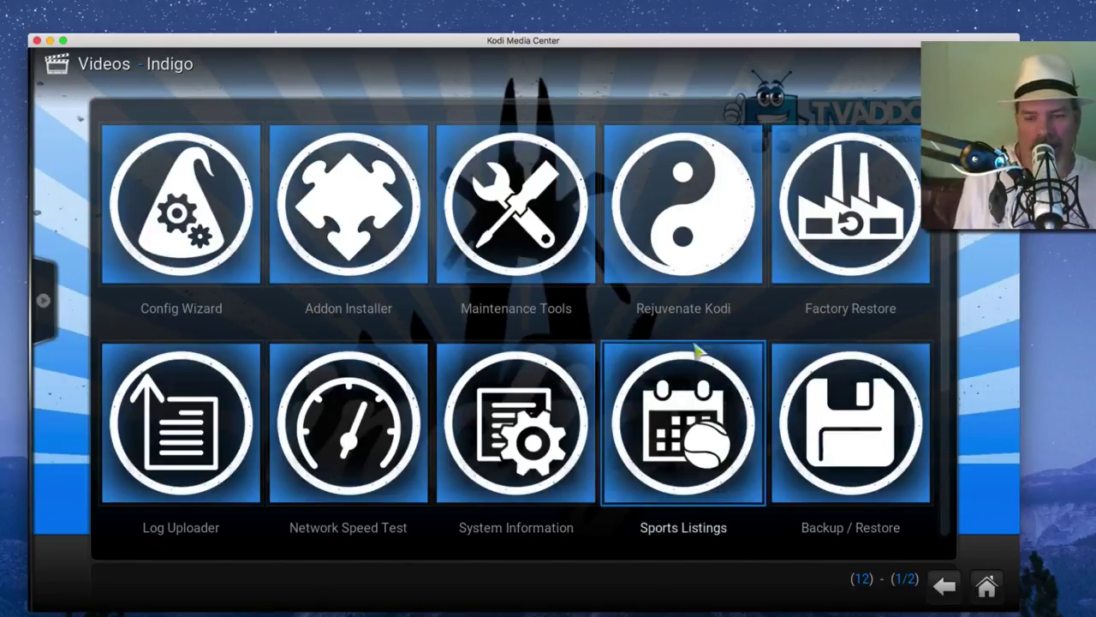
# Step: Open Indigo's Addon Installer and list its Featured Addons, including Exodus
pyautogui.scroll(-1, 447, 302)
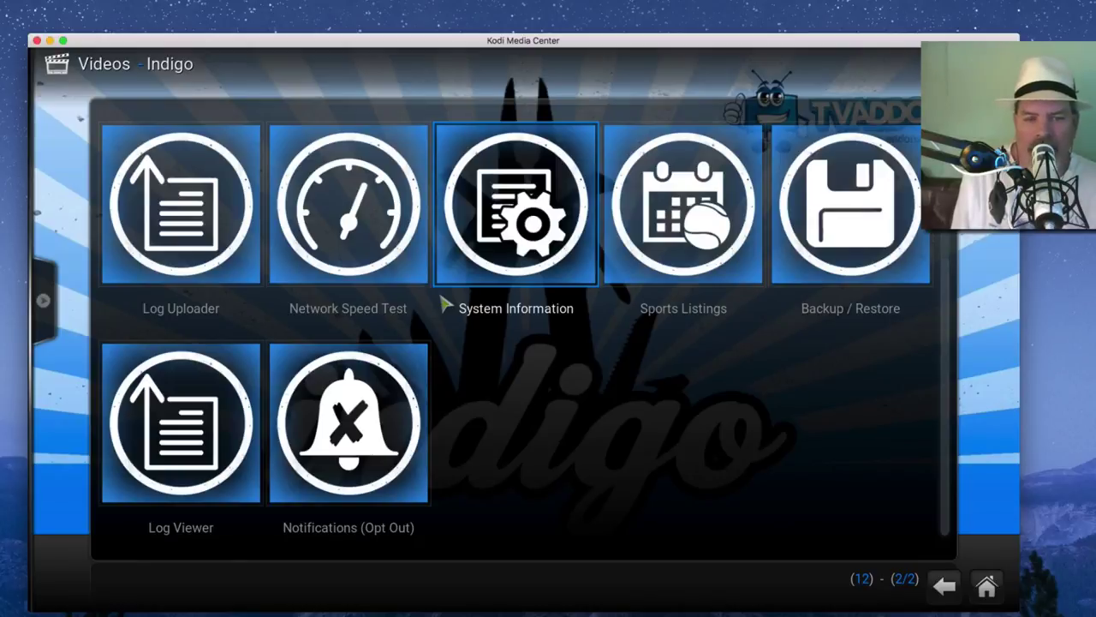
pyautogui.scroll(1, 447, 302)
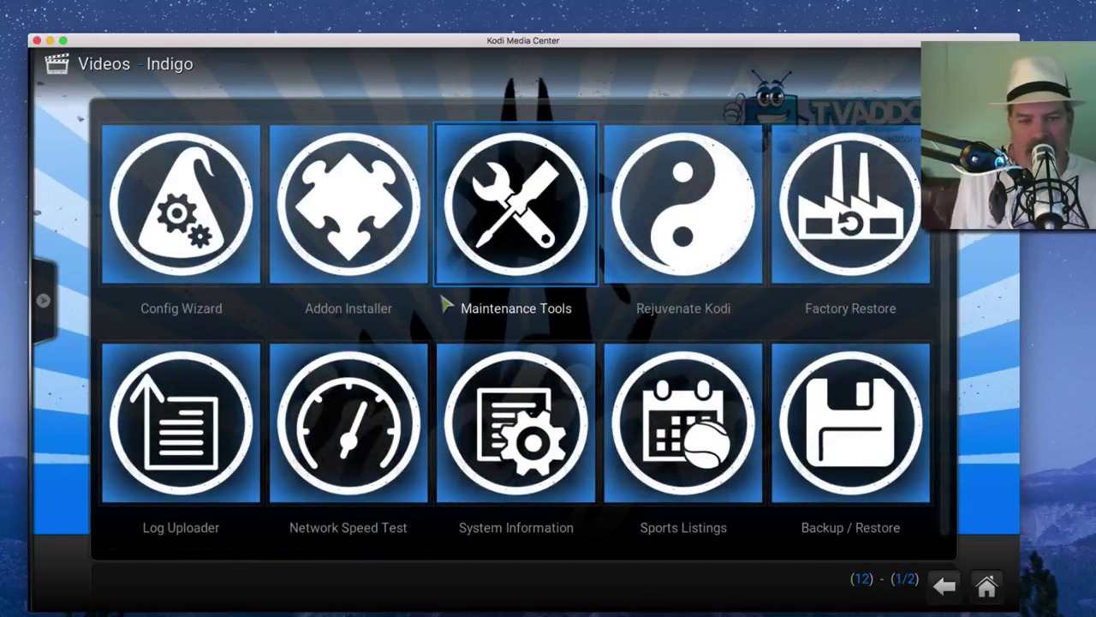
pyautogui.click(360, 210)
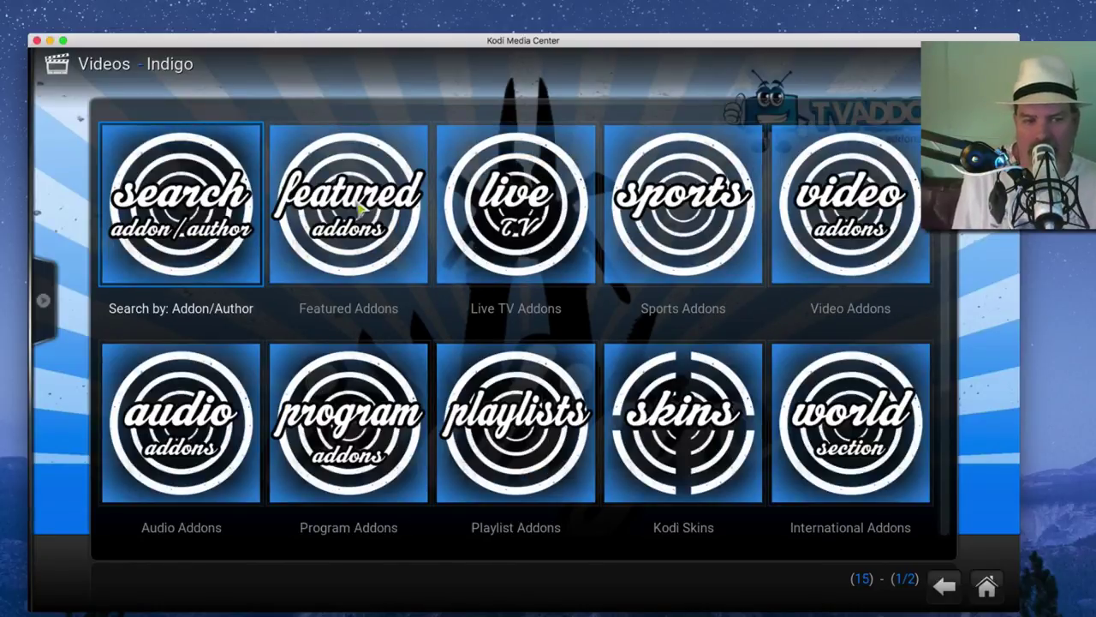
pyautogui.click(368, 250)
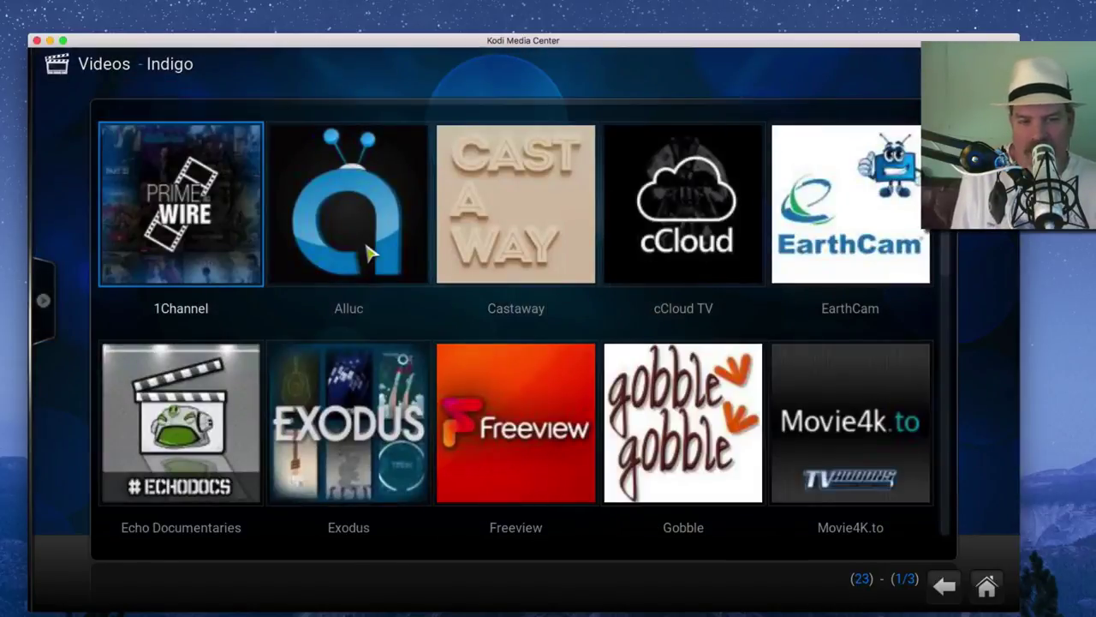
# Step: Install Exodus v3.1.8 with its repository via Indigo, then return to the Kodi home screen
pyautogui.click(364, 442)
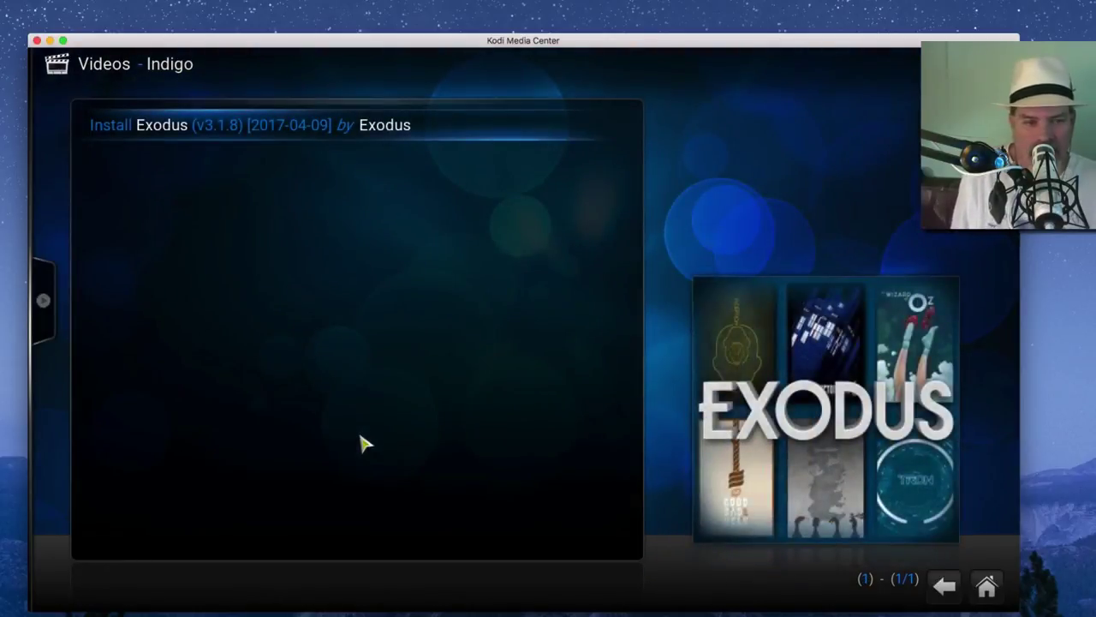
pyautogui.click(215, 125)
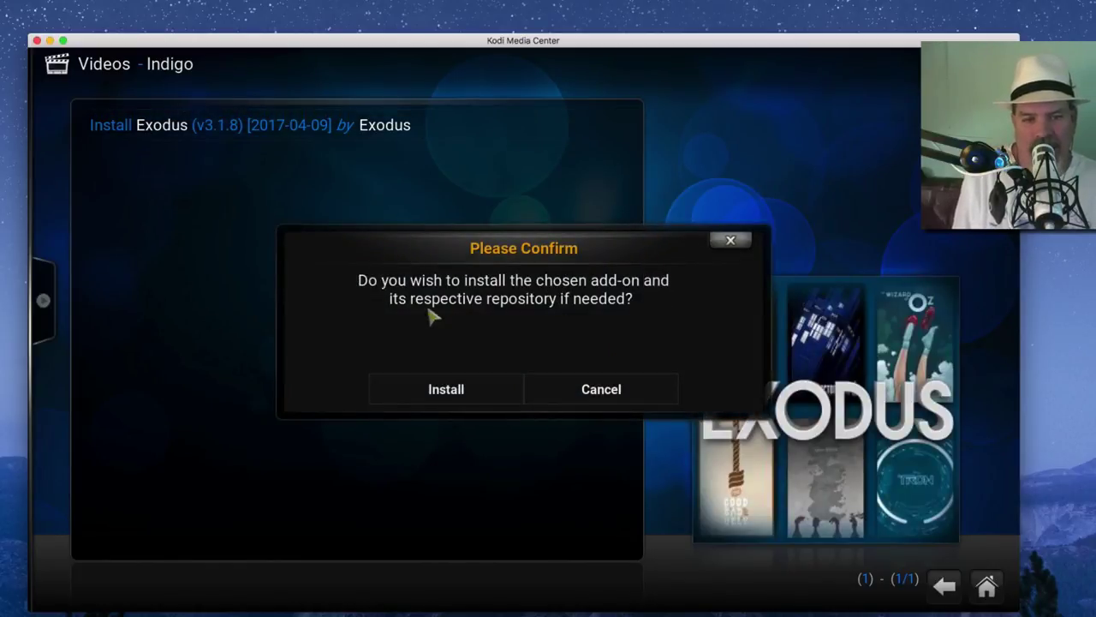
pyautogui.click(453, 397)
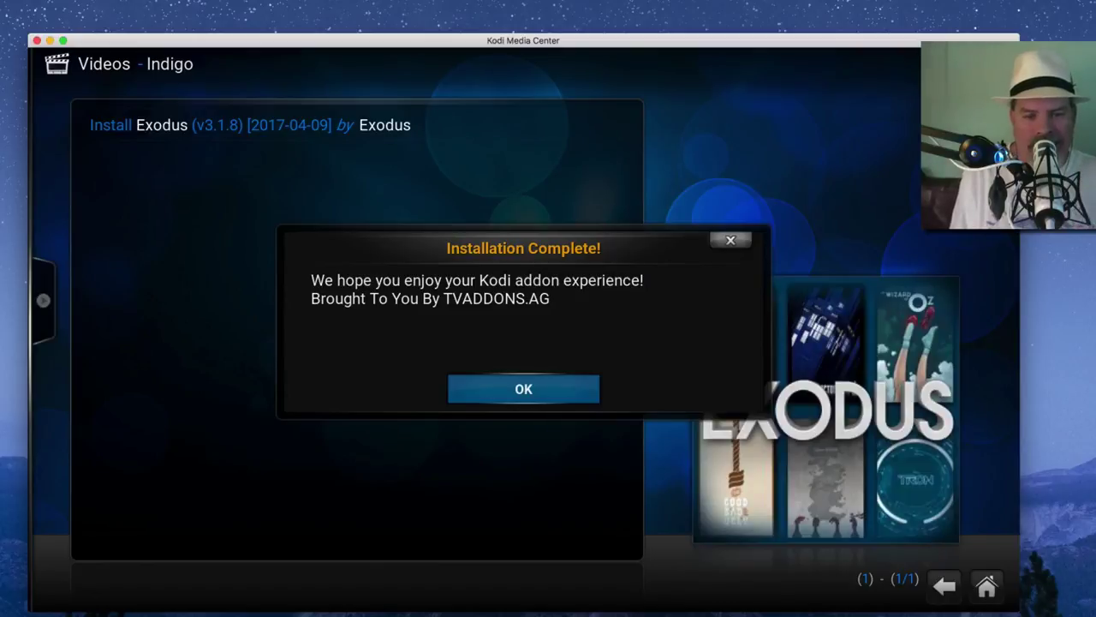
pyautogui.click(516, 392)
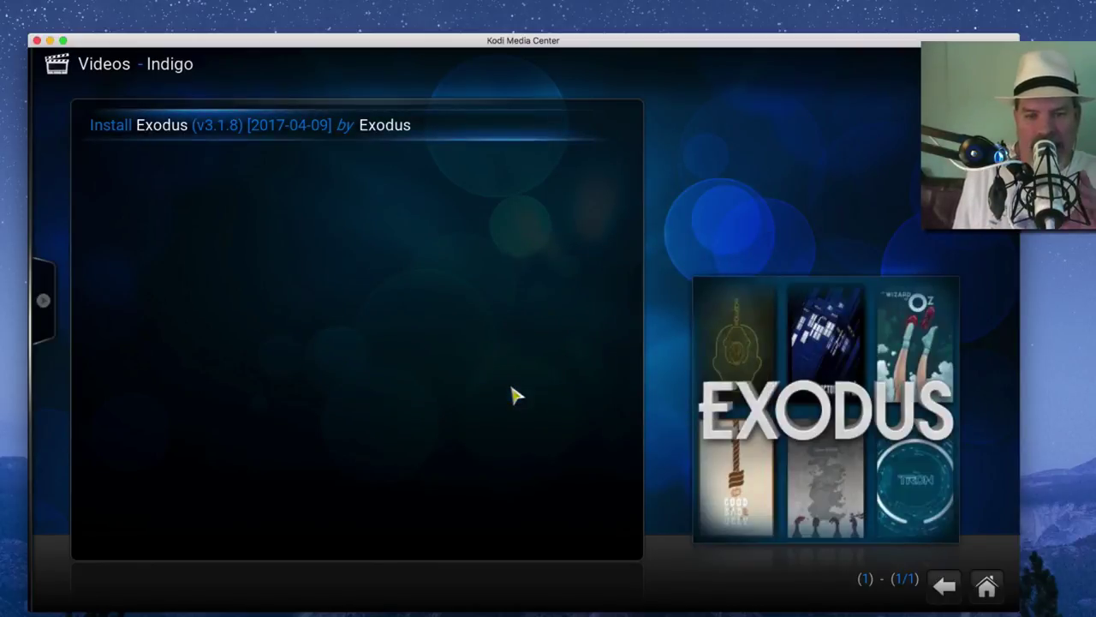
pyautogui.click(992, 589)
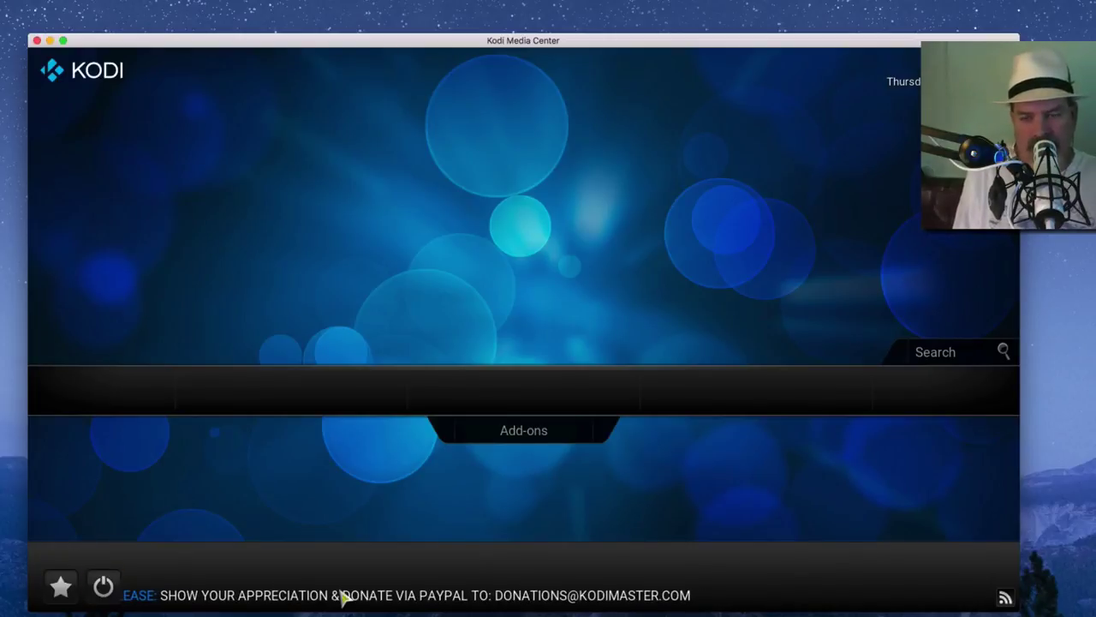
# Step: Try the Movies video file source and dismiss the path-not-found error
pyautogui.moveTo(592, 384)
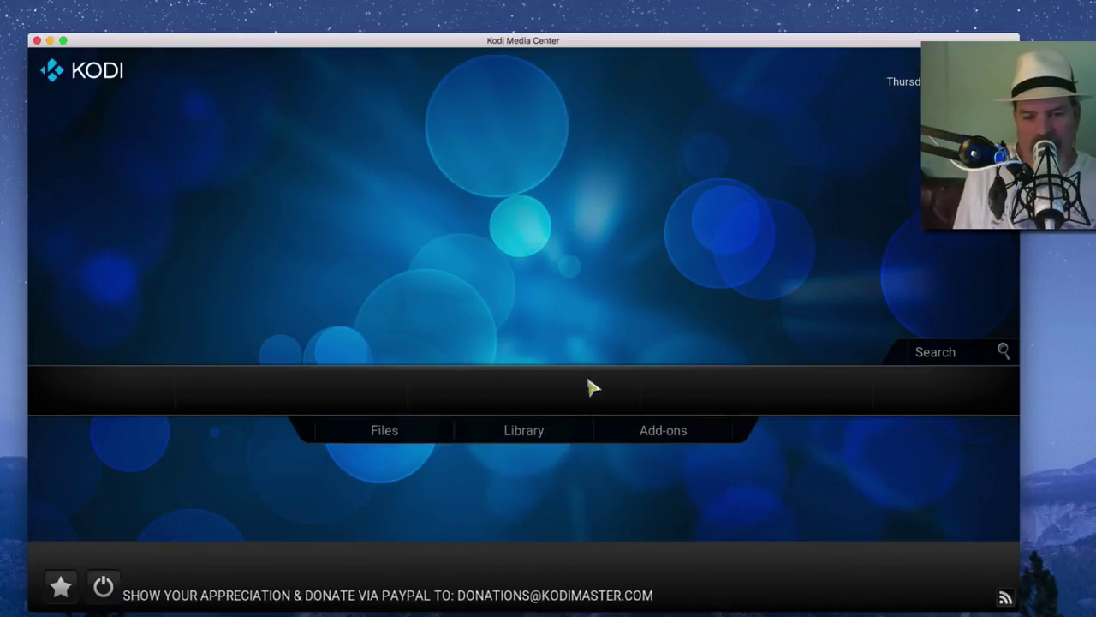
pyautogui.click(408, 440)
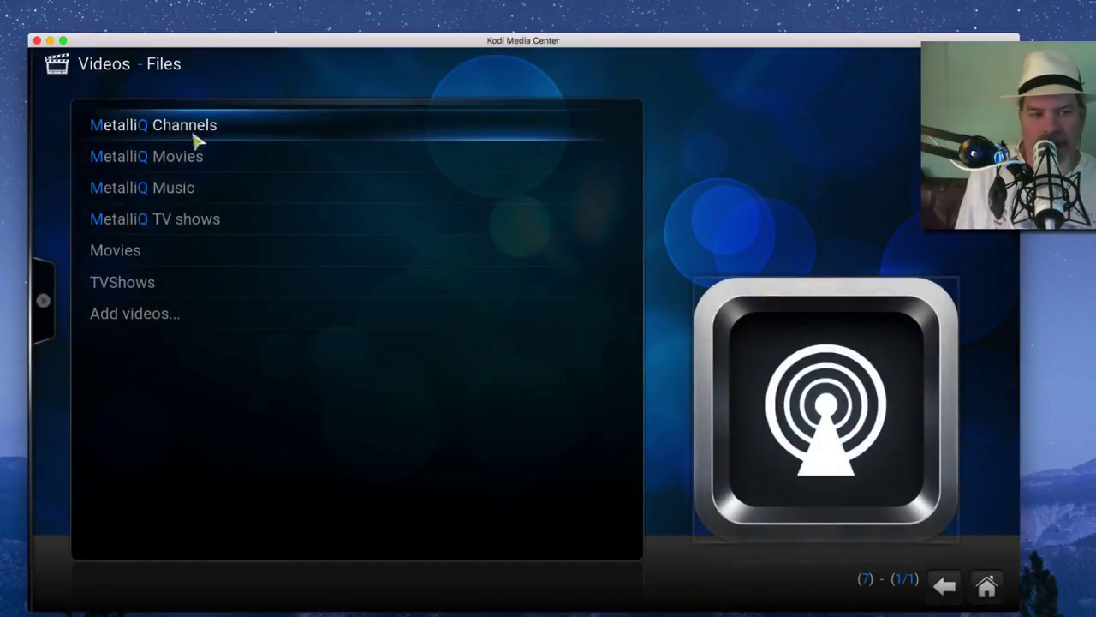
pyautogui.click(163, 261)
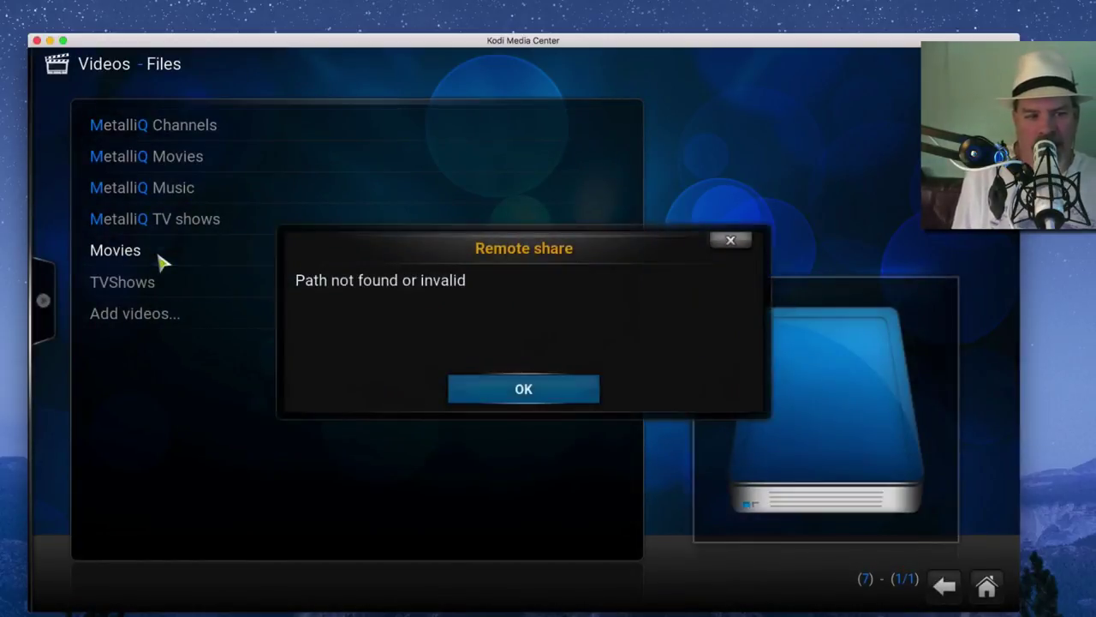
pyautogui.click(535, 394)
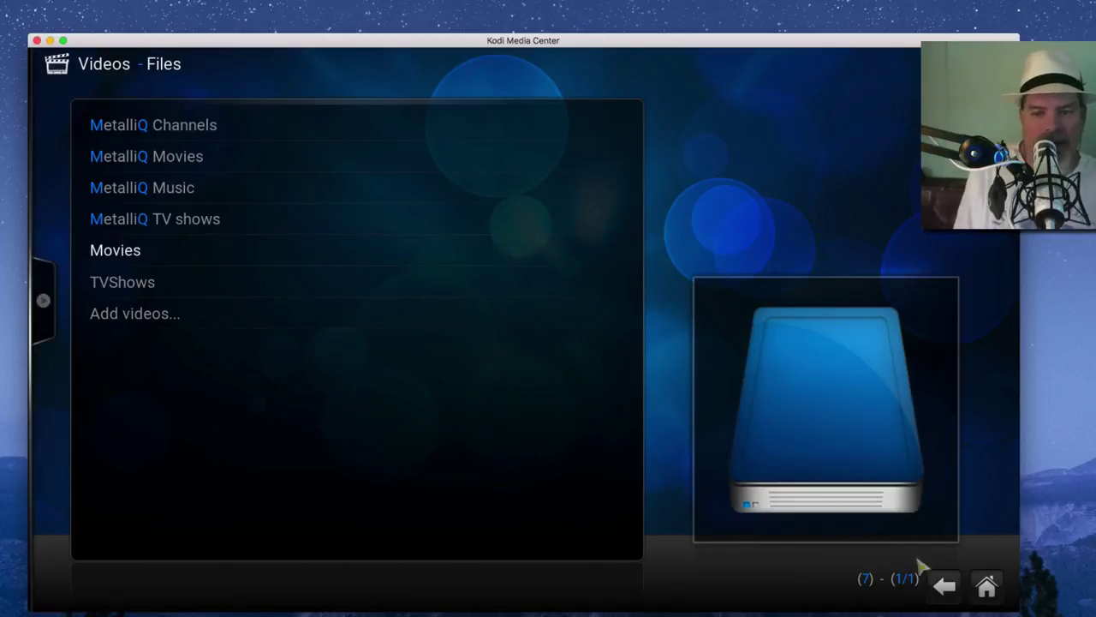
# Step: Return home, open the Videos Add-ons list and scroll toward Specto Fork
pyautogui.click(1000, 596)
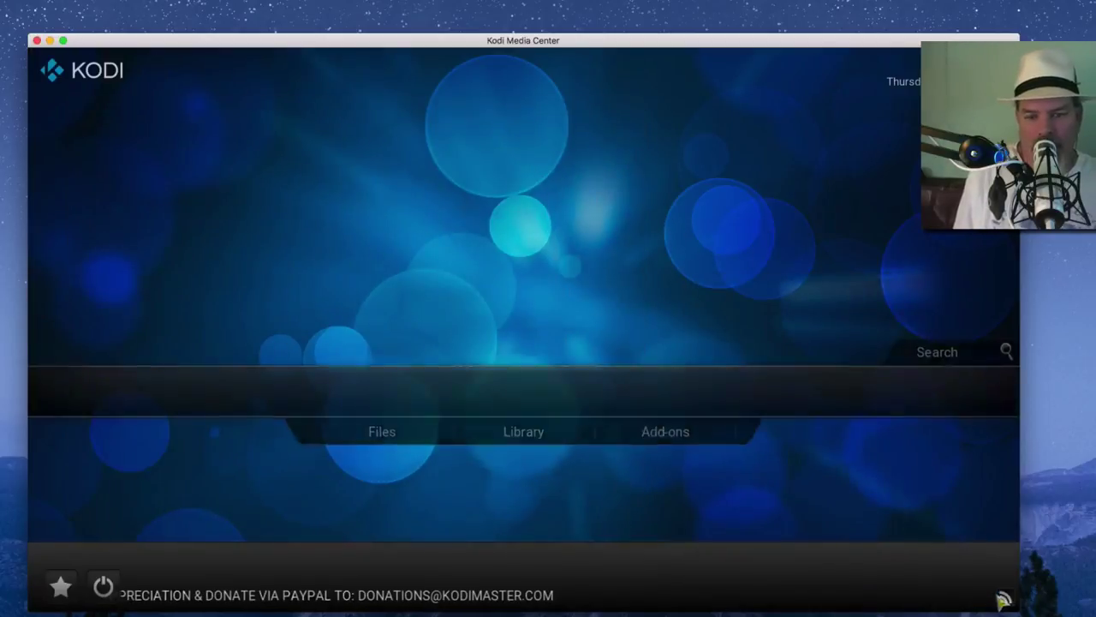
pyautogui.click(664, 432)
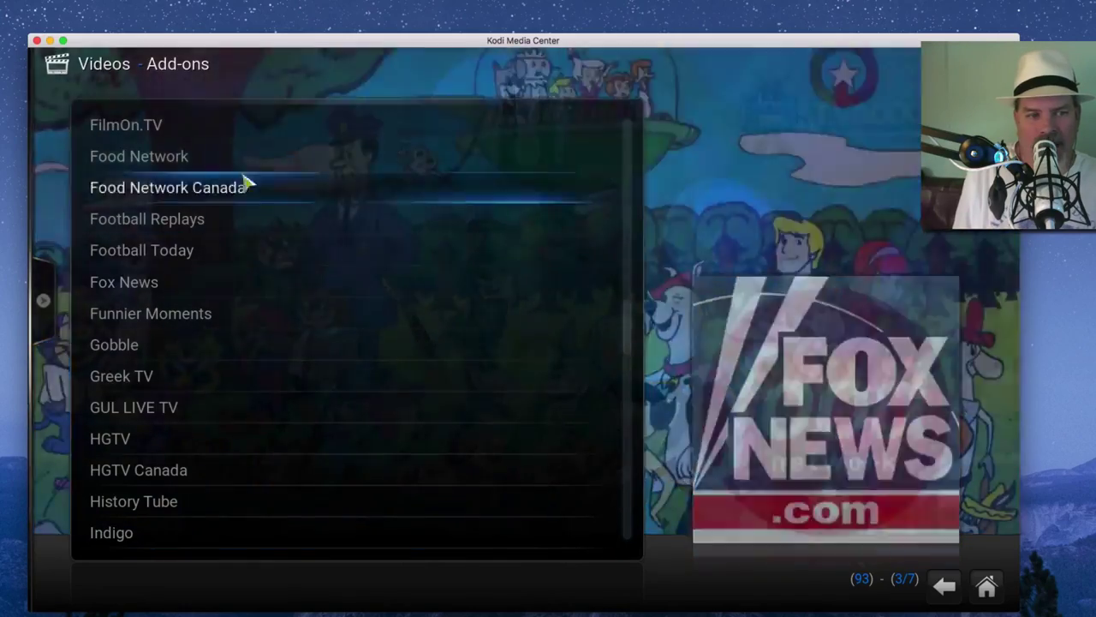
pyautogui.scroll(-15, 230, 266)
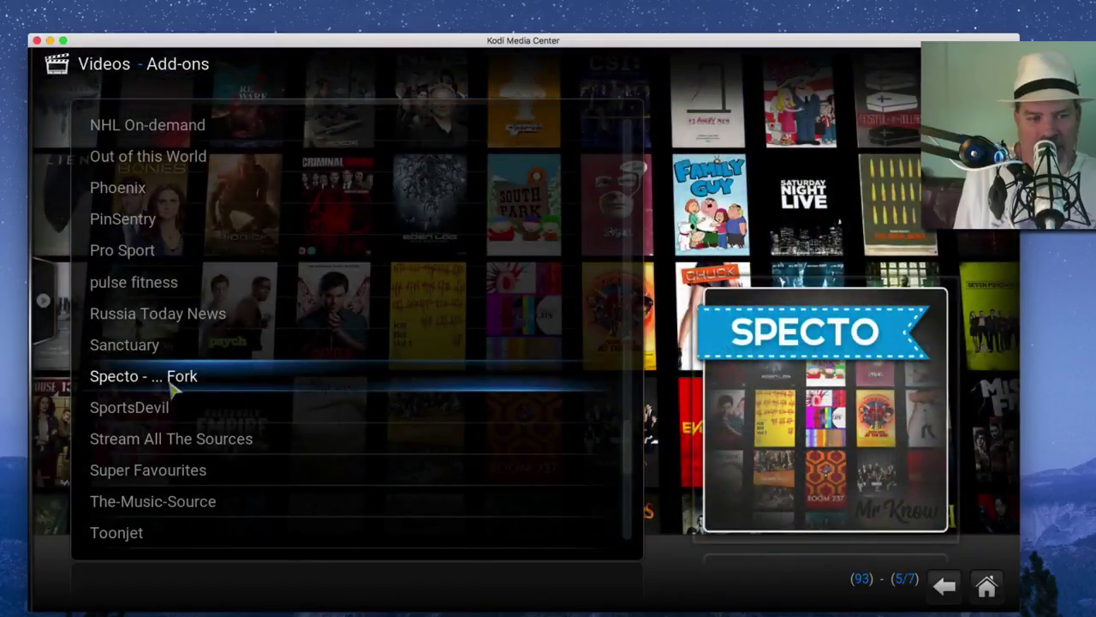
# Step: Load Specto Fork's Latest Movies, check Gifted (2017), then choose CHIPS (2017) instead
pyautogui.click(174, 389)
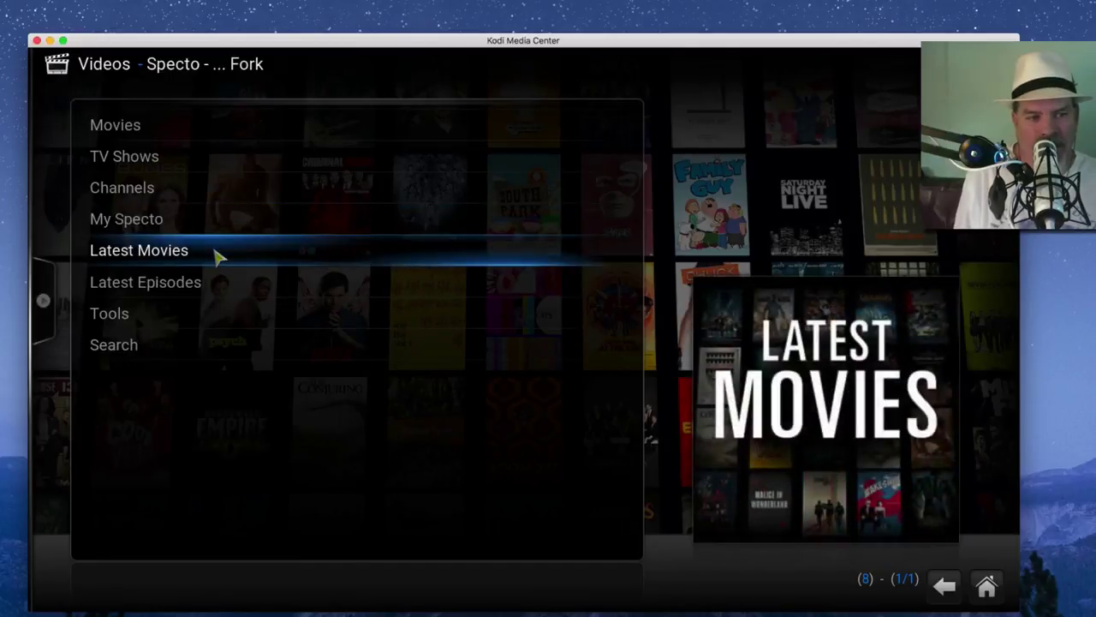
pyautogui.click(216, 256)
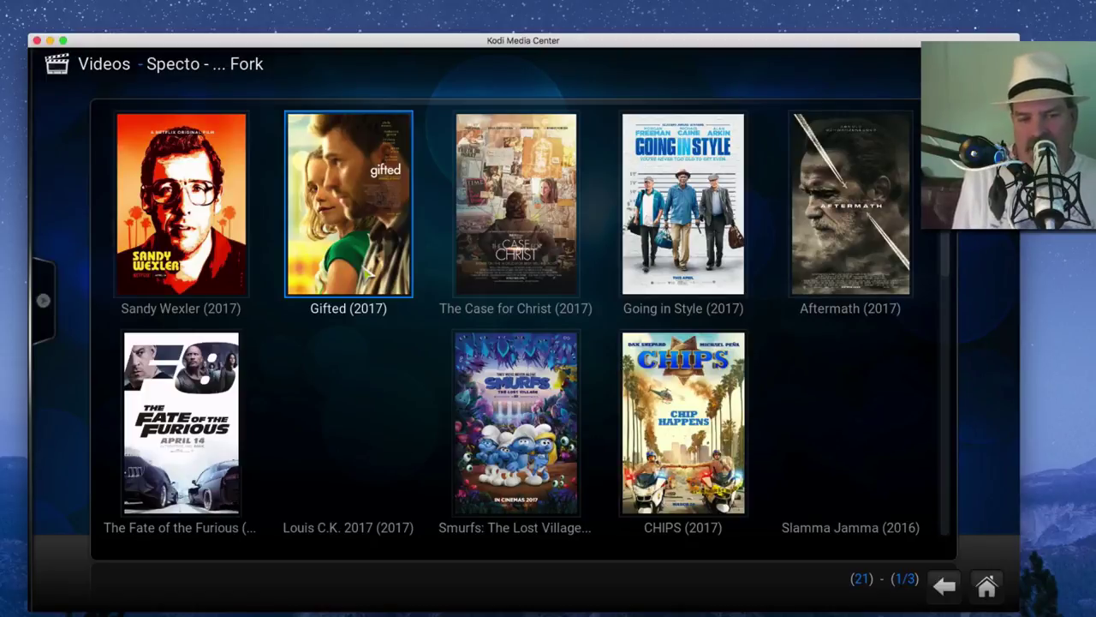
pyautogui.click(367, 273)
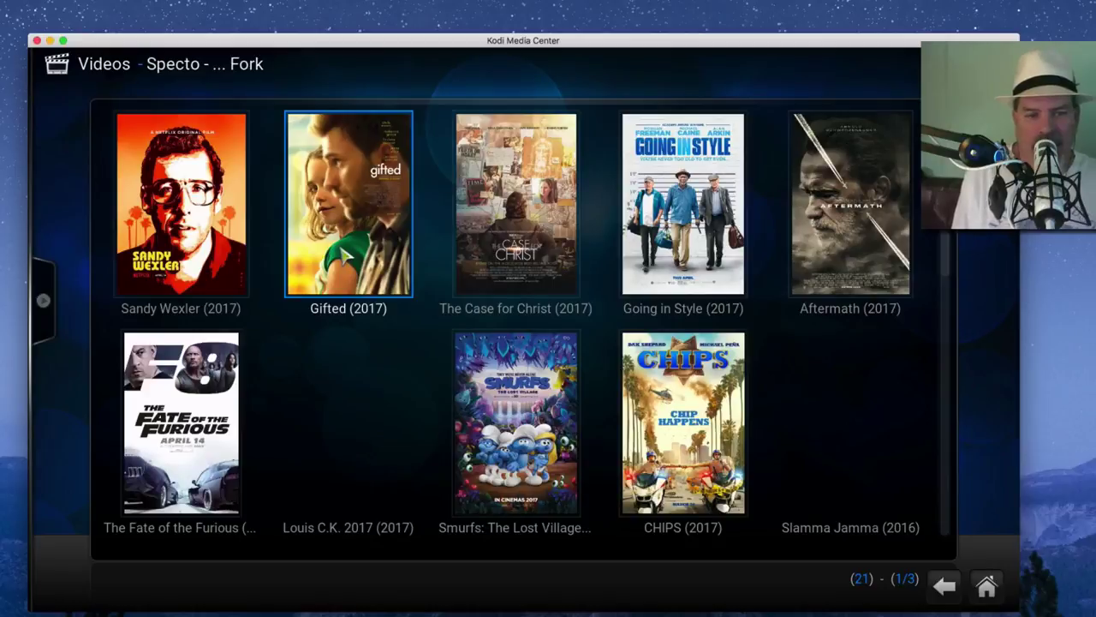
pyautogui.click(363, 310)
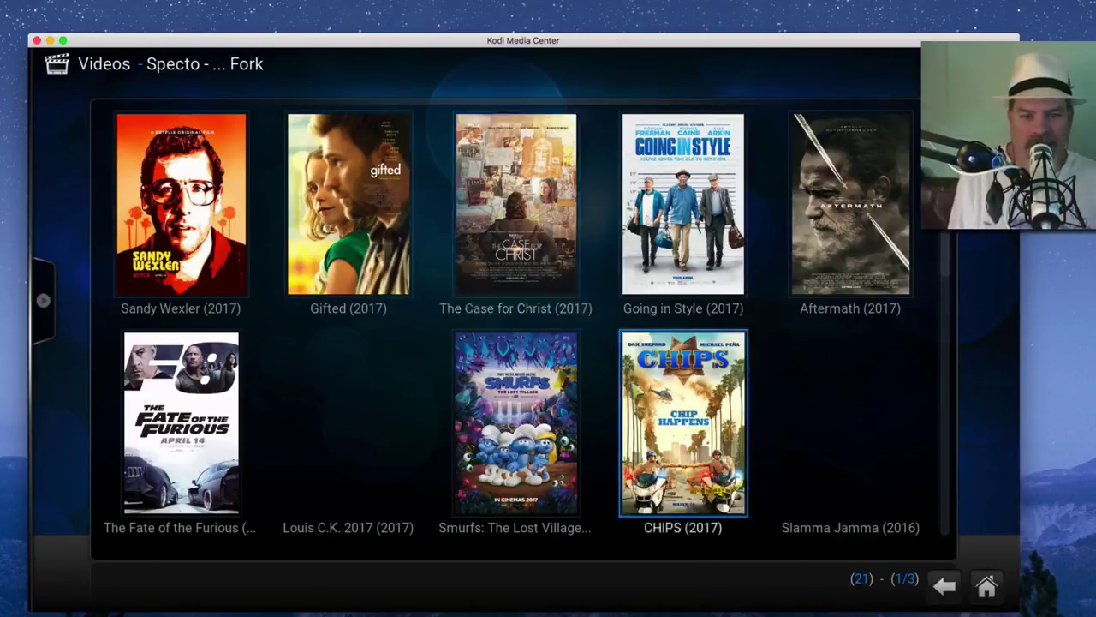
# Step: Search sources for CHIPS (2017), auto-play the first working one, then stop playback
pyautogui.press('Return')
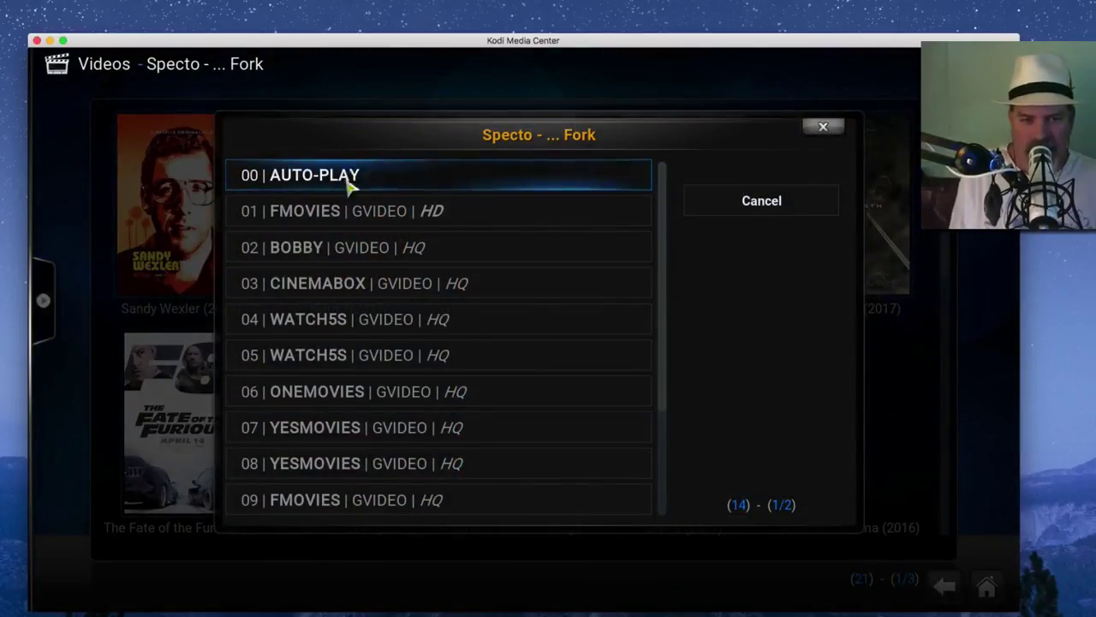
pyautogui.click(304, 180)
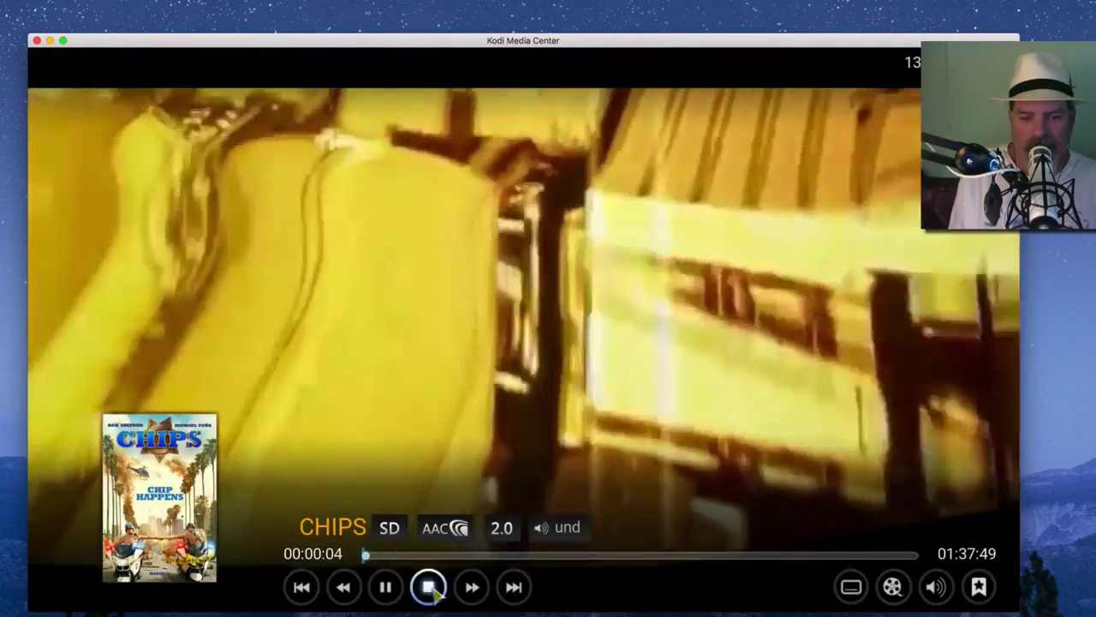
pyautogui.click(428, 588)
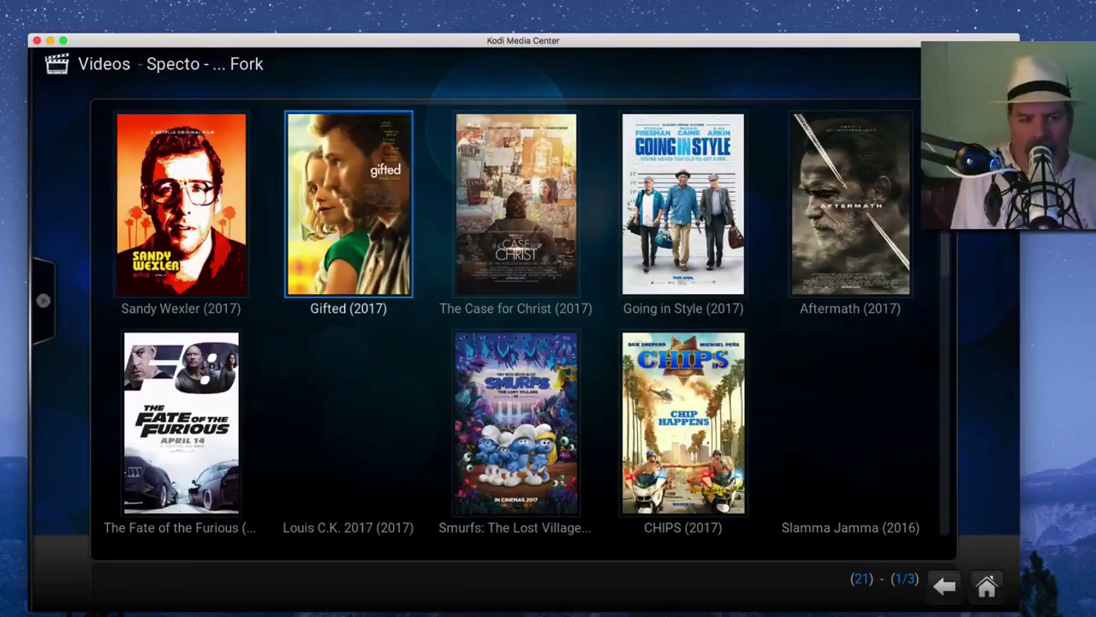
# Step: Leave Specto Fork for the Kodi home screen and move to the Videos category
pyautogui.click(987, 585)
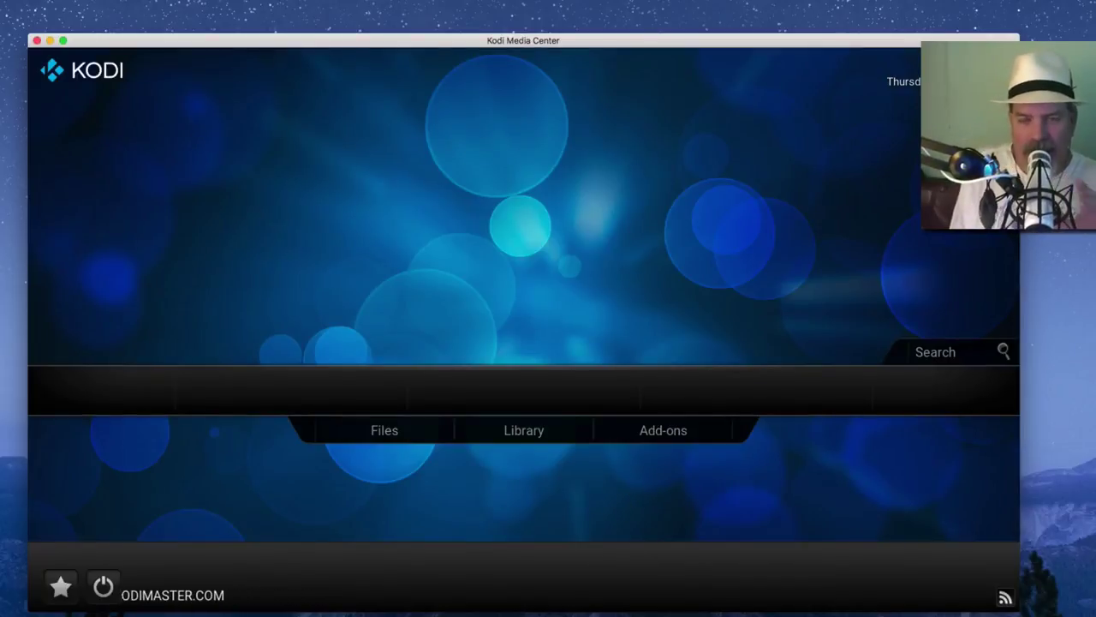
pyautogui.moveTo(749, 394)
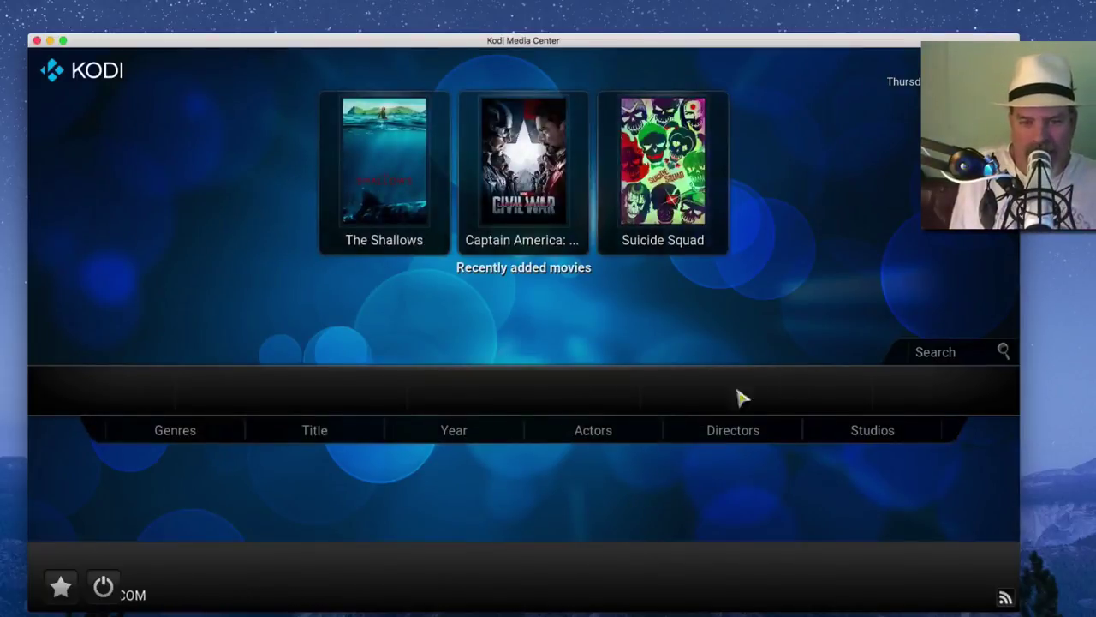
pyautogui.moveTo(269, 440)
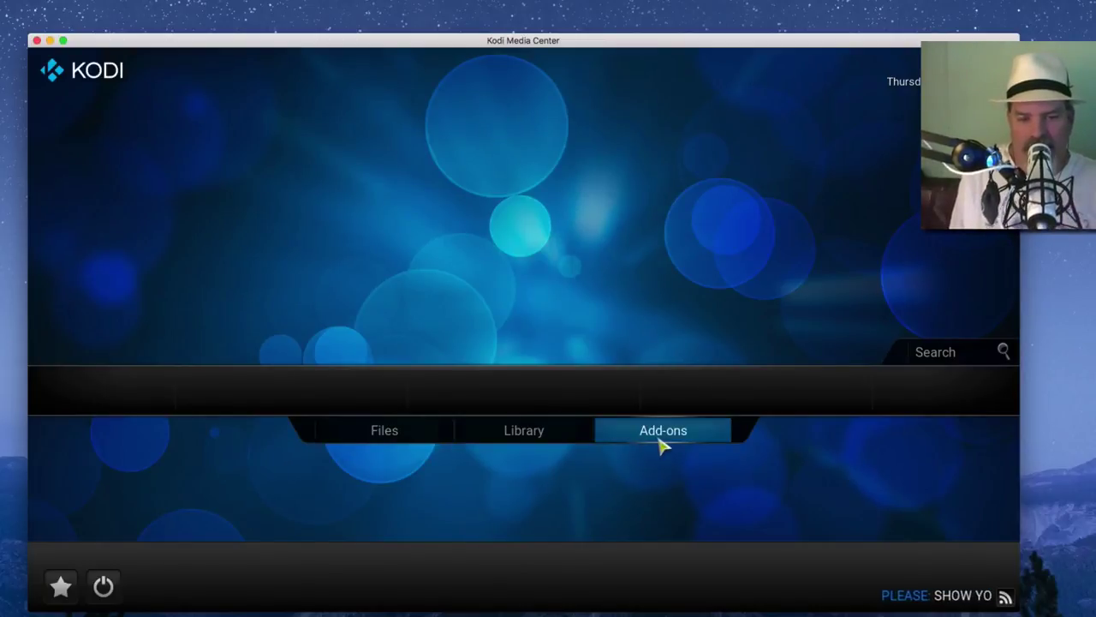
# Step: Browse the TV shows library by Year 2016 to find Westworld, then go back two levels
pyautogui.click(542, 439)
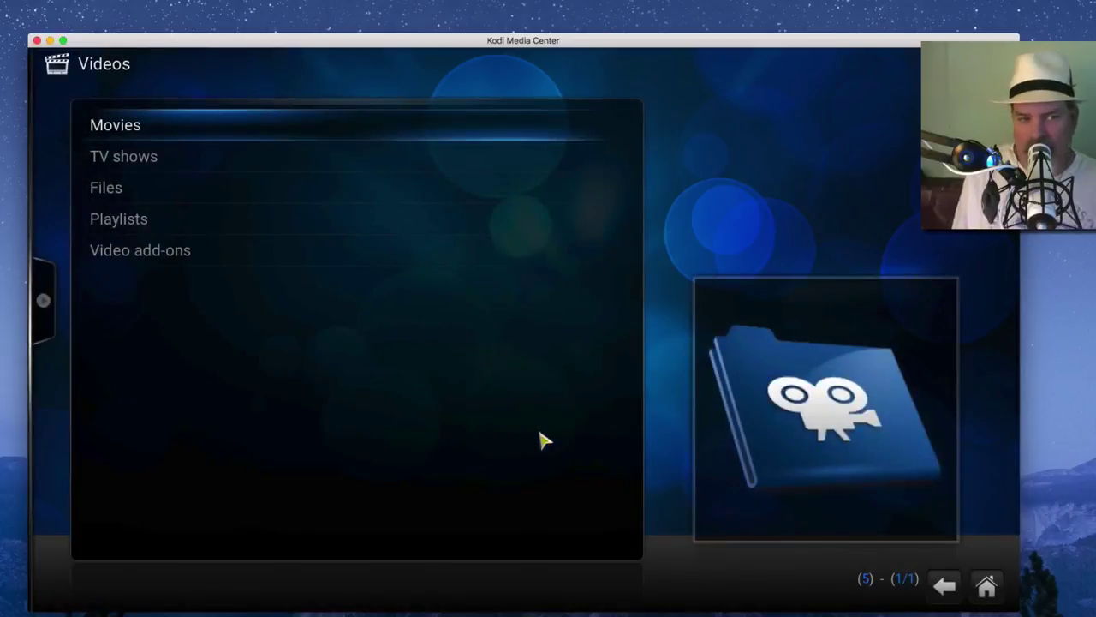
pyautogui.click(154, 167)
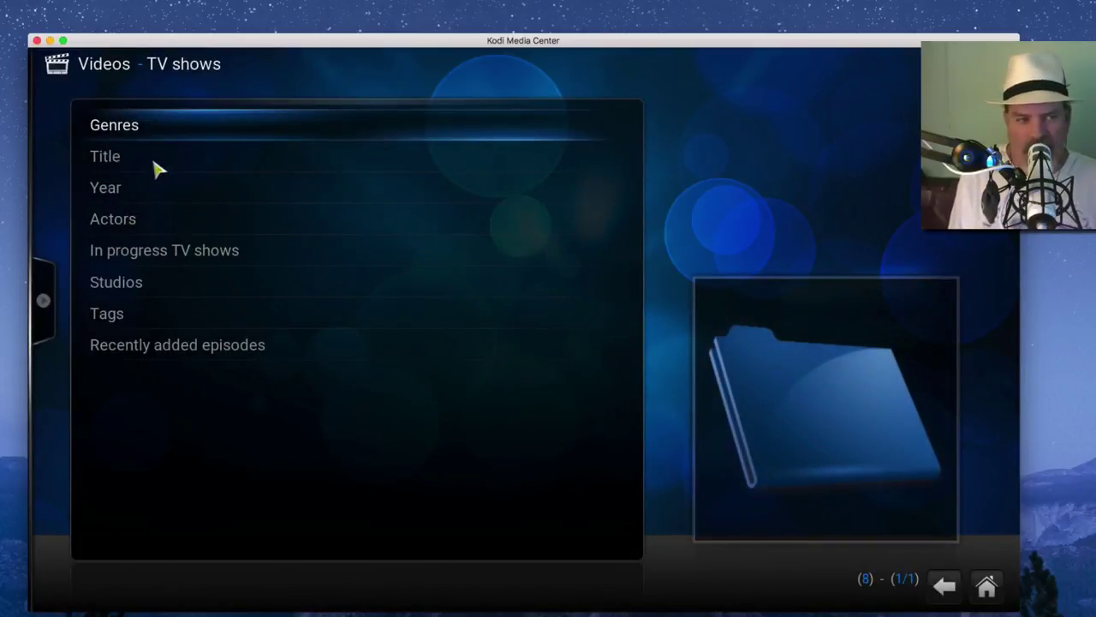
pyautogui.click(156, 192)
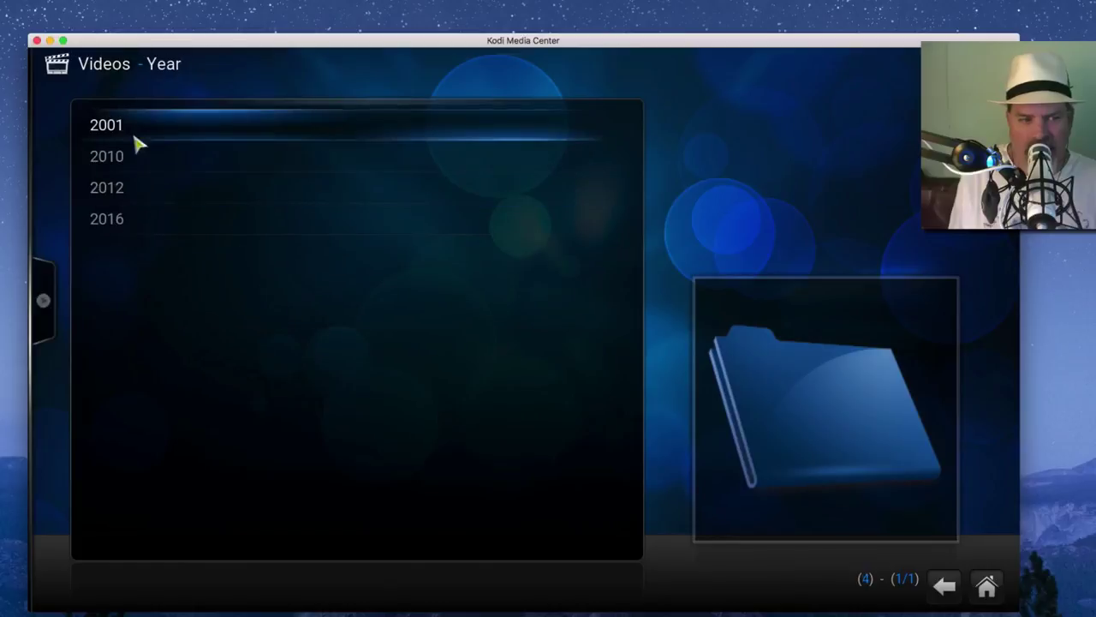
pyautogui.click(120, 231)
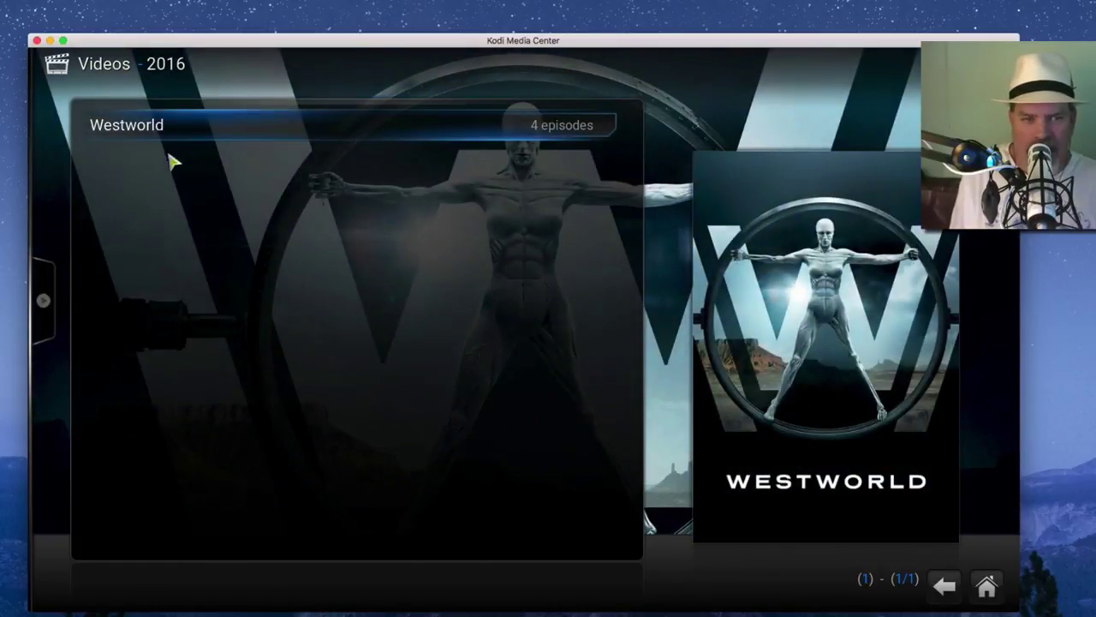
pyautogui.click(951, 591)
pyautogui.click(951, 593)
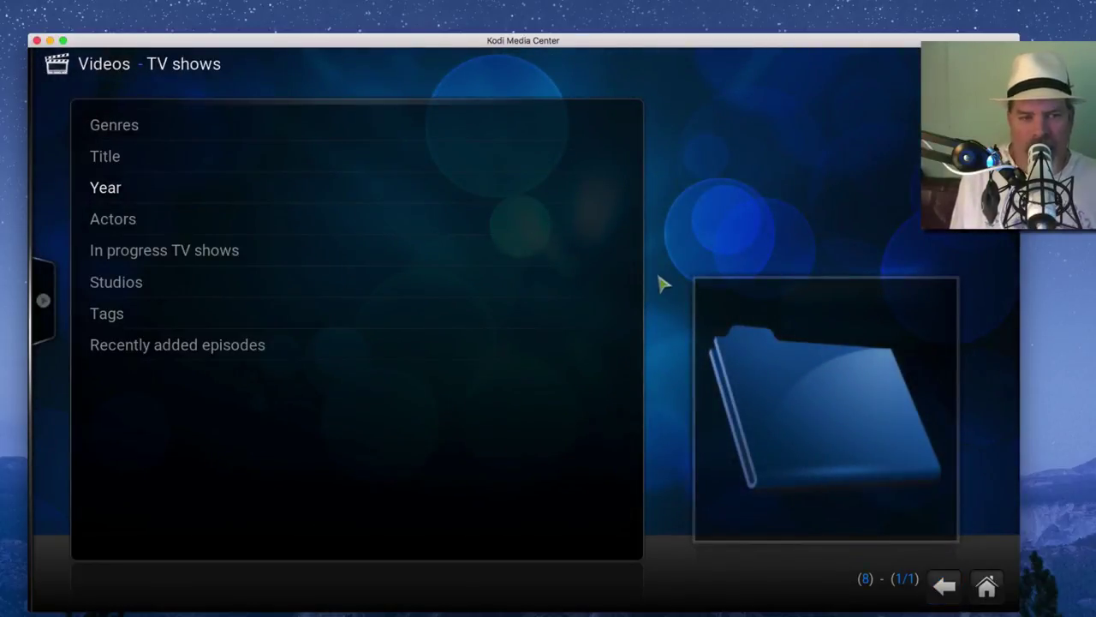